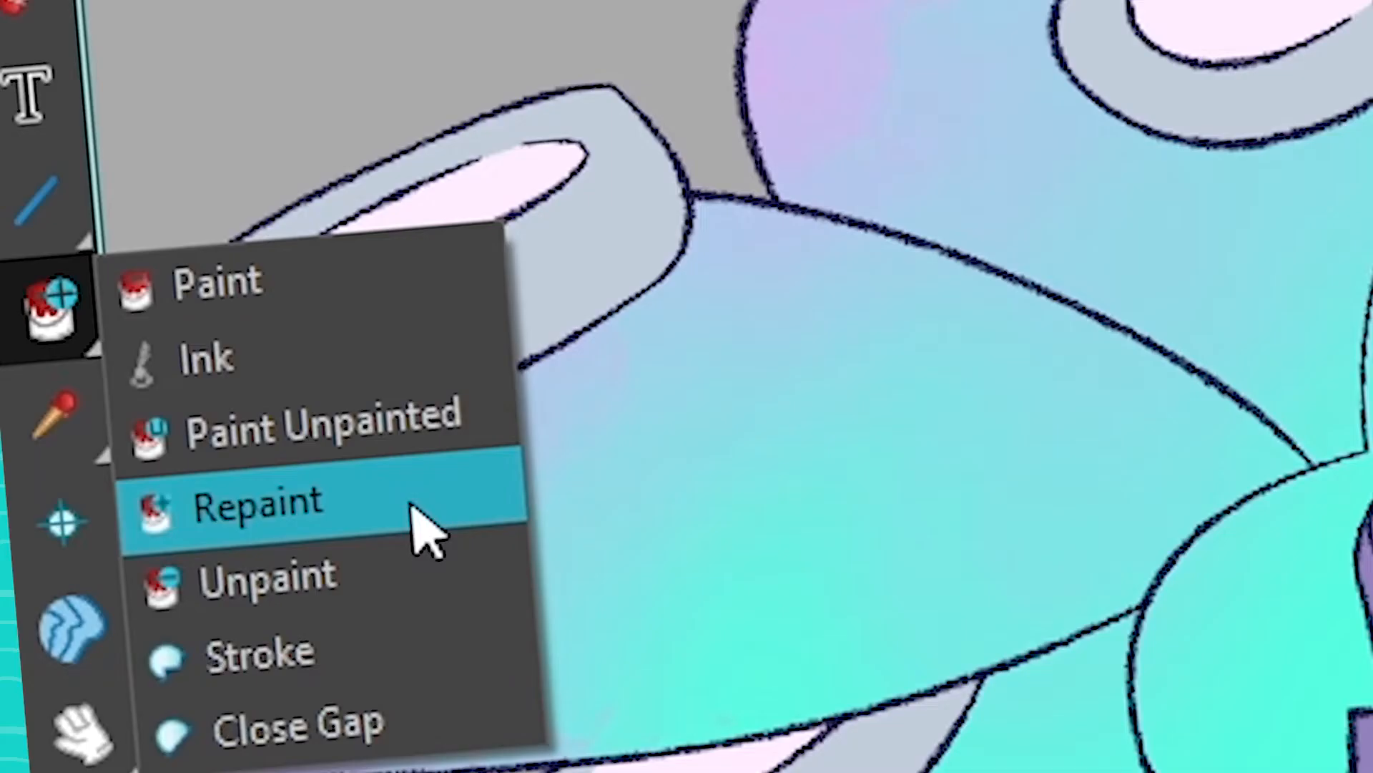
Recolour the outline along the upper edge of the large hair tentacle with the Repaint tool, using the pale lilac F_glasses_HL colour.
left_click(779, 529)
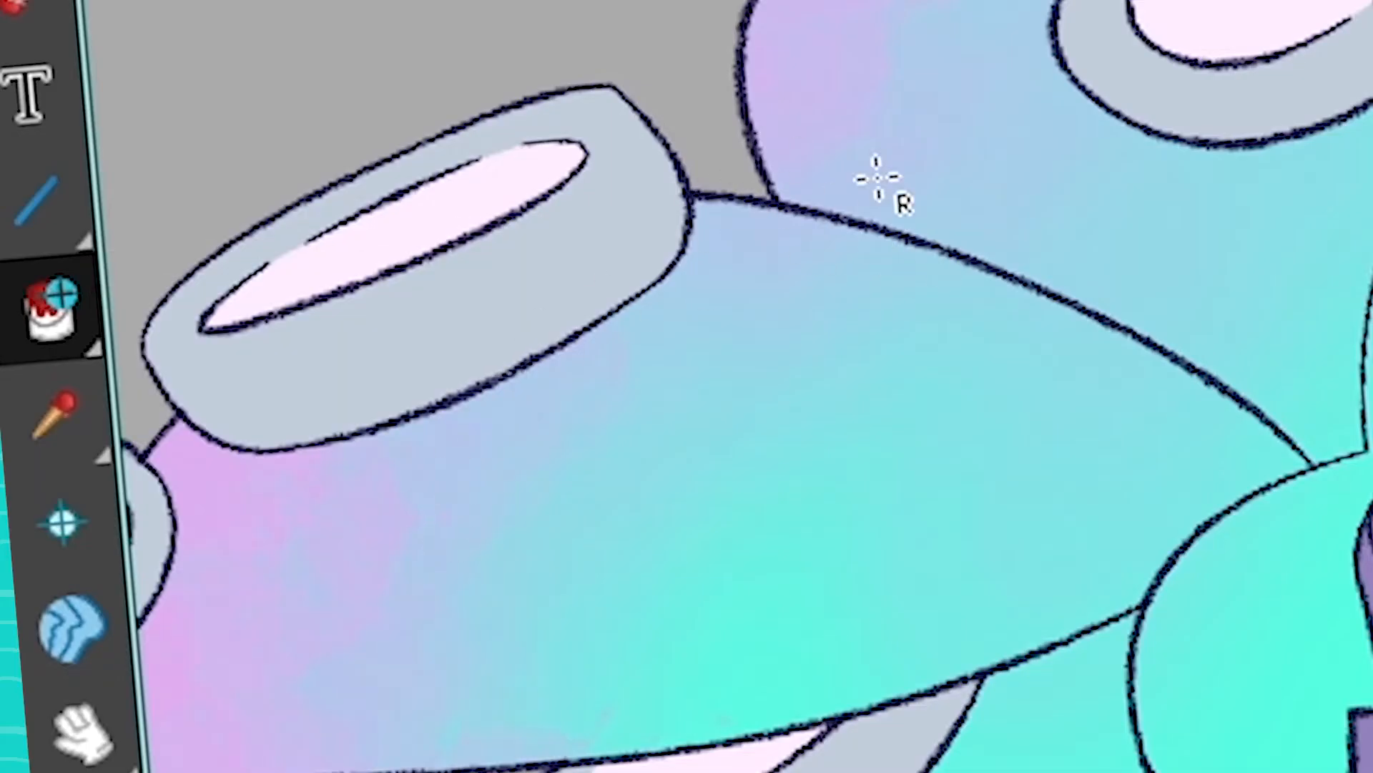
left_click(737, 199)
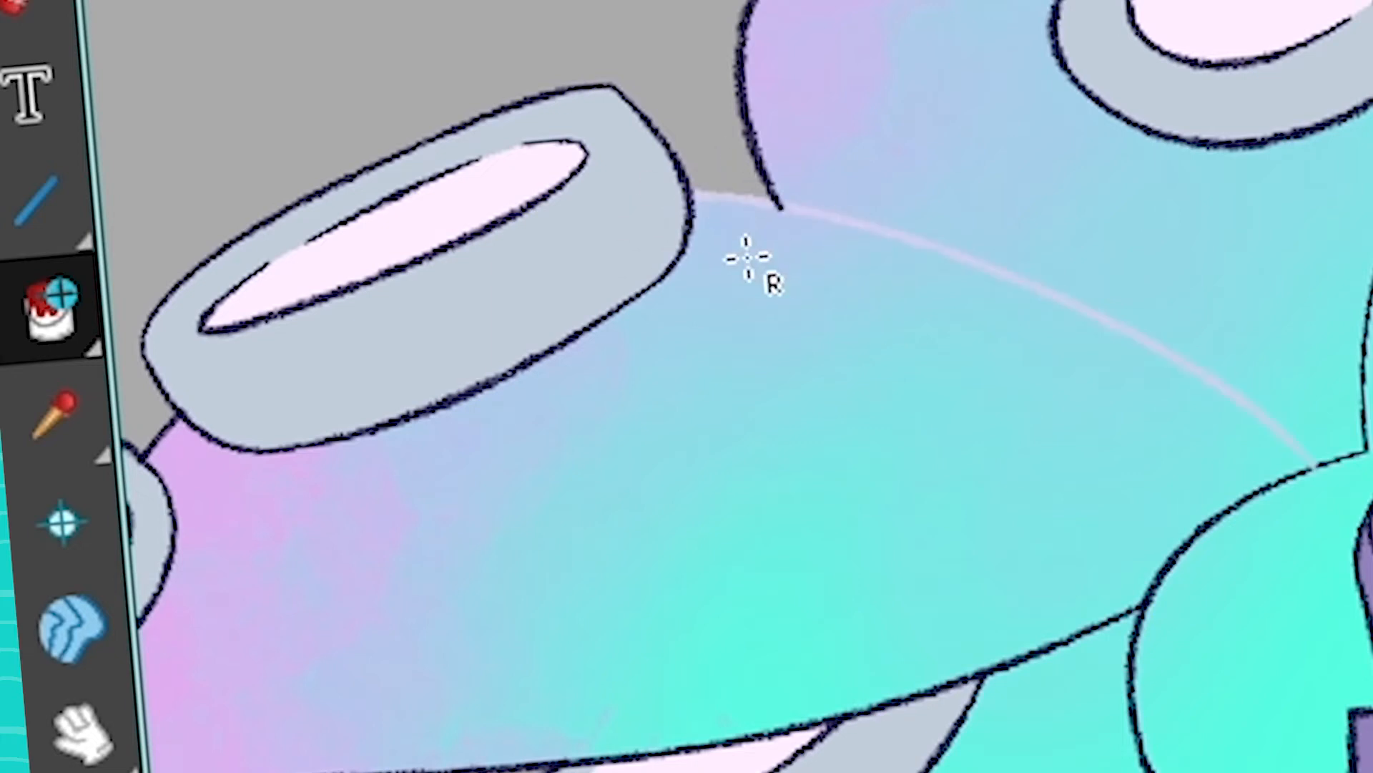
left_click(832, 227)
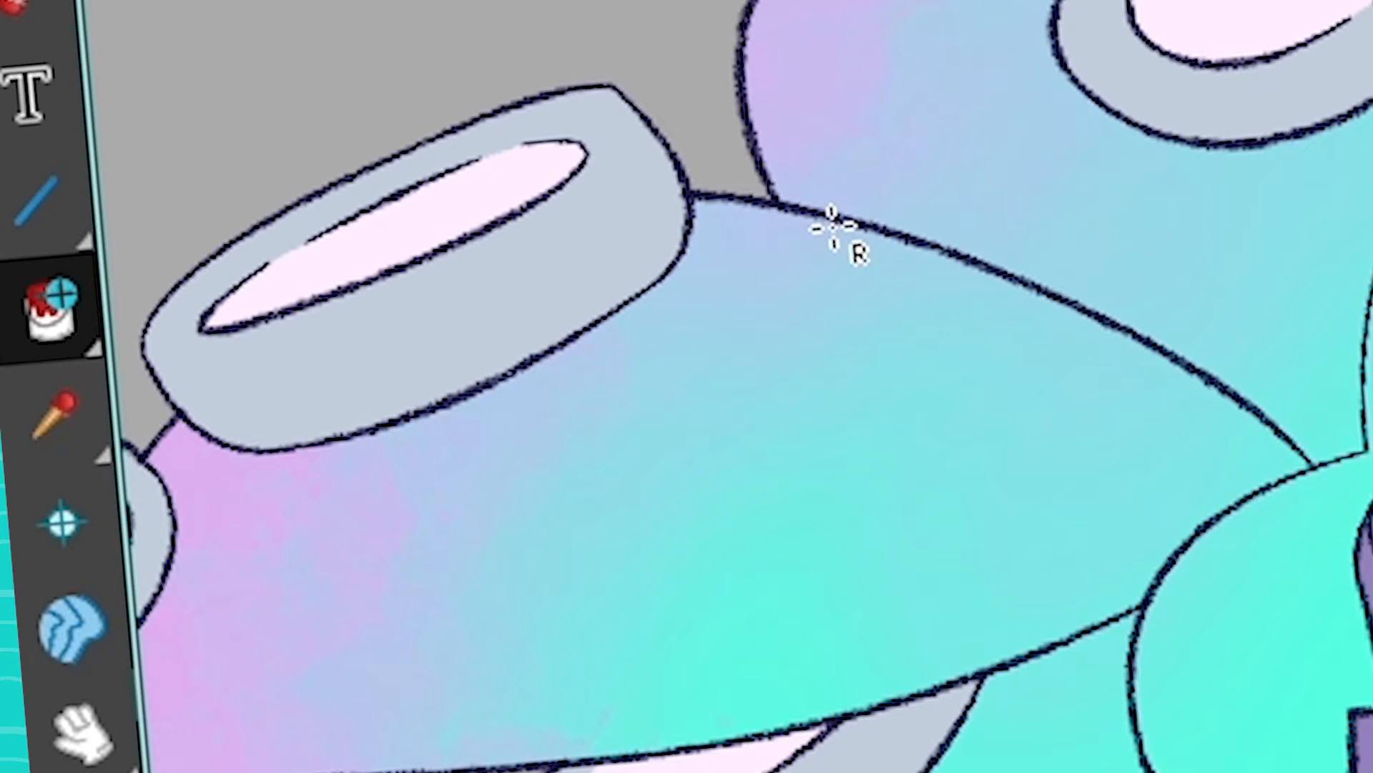
Recolour individual outline segments where the hair tentacles meet with the Ink tool, using the pale lilac F_glasses_HL colour.
left_click(54, 309)
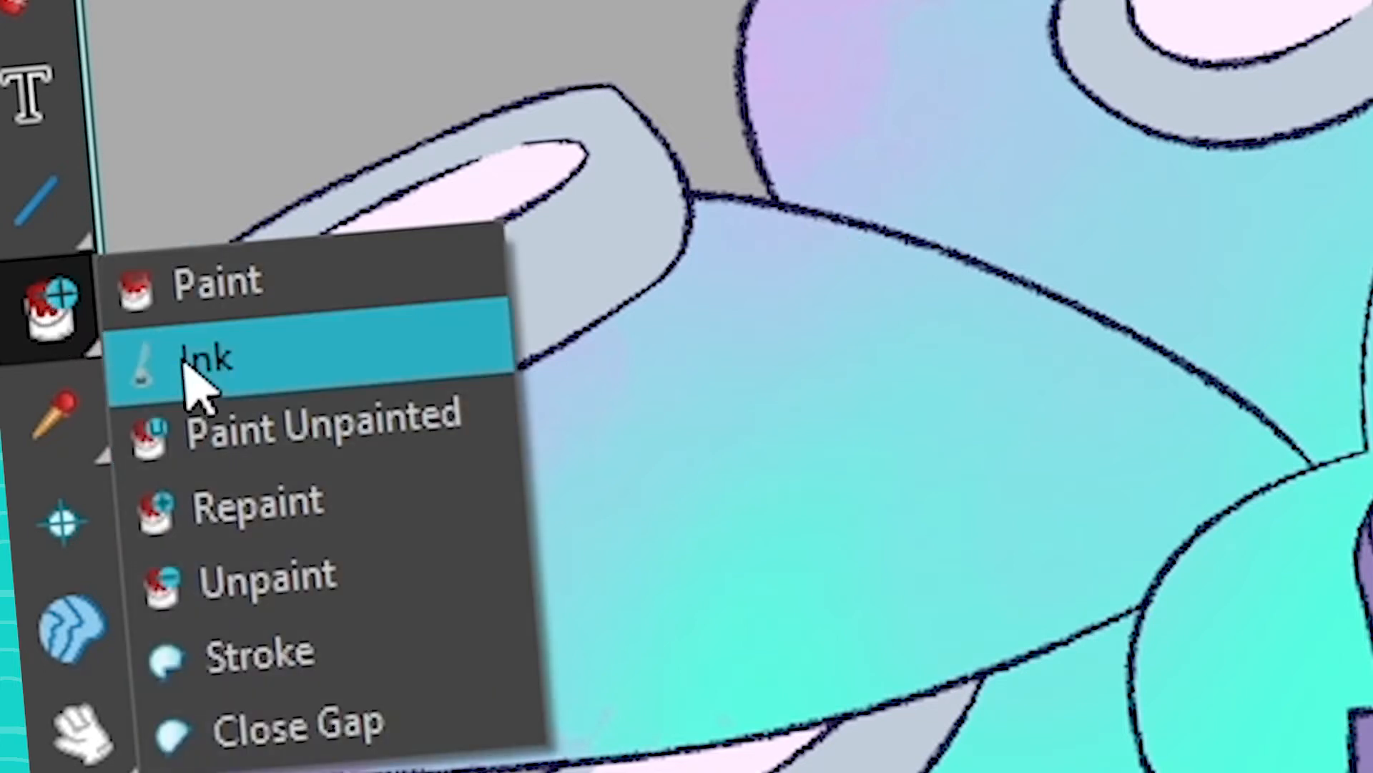
left_click(207, 372)
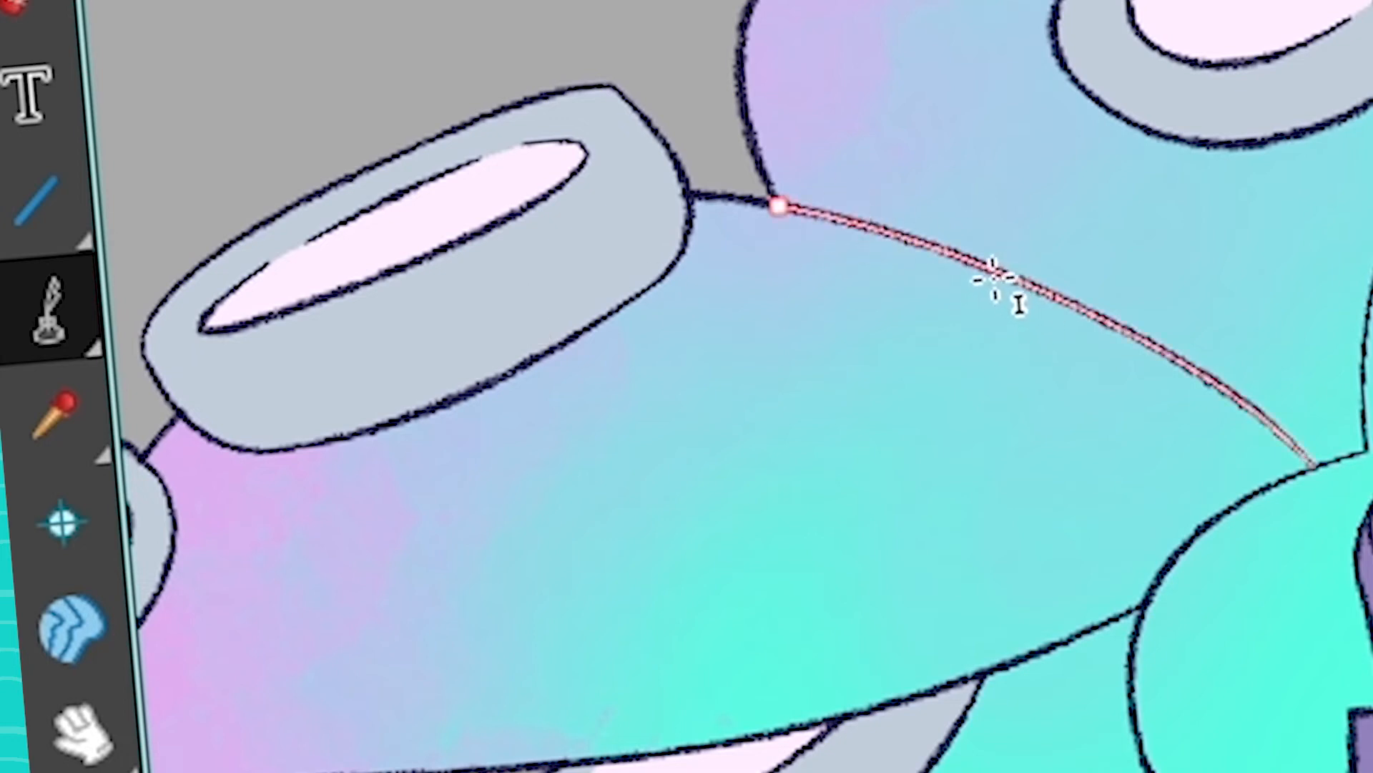
left_click(862, 228)
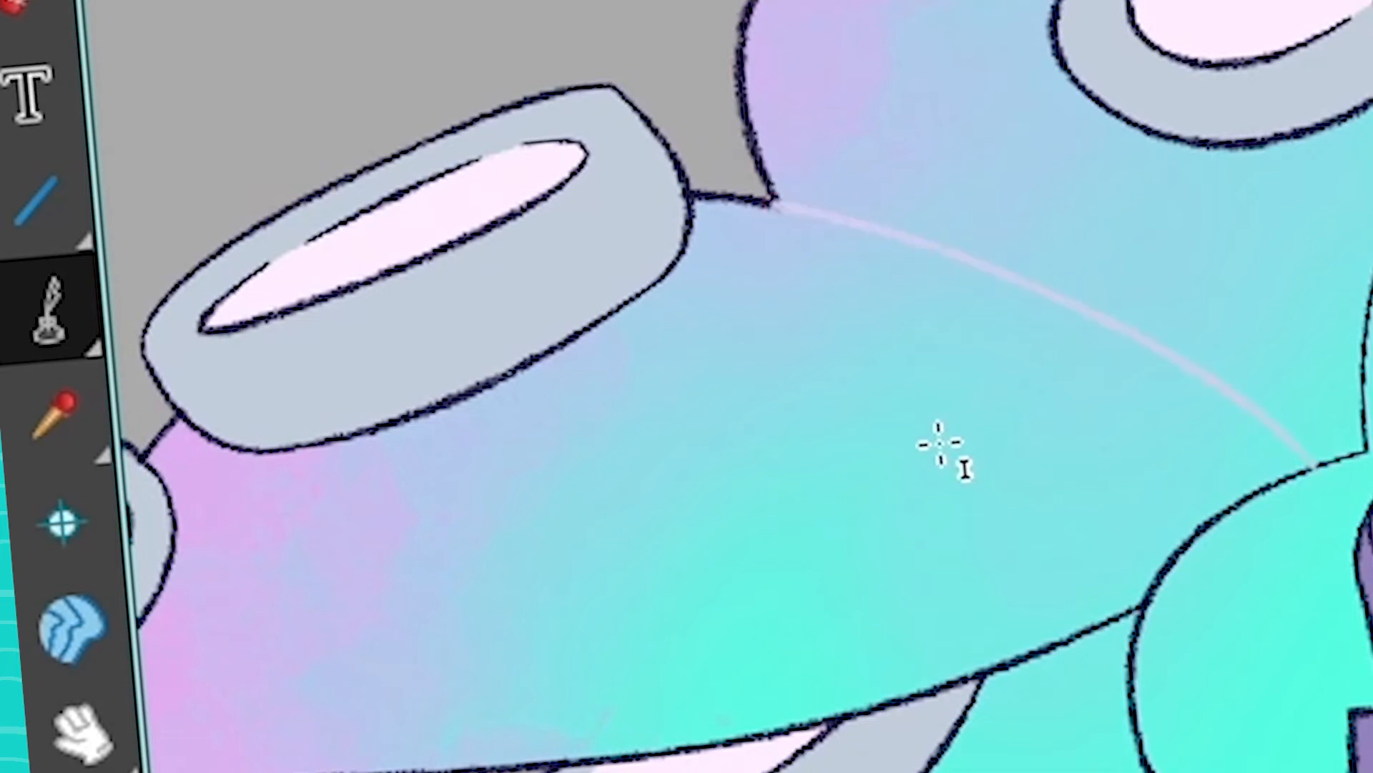
left_click(1181, 546)
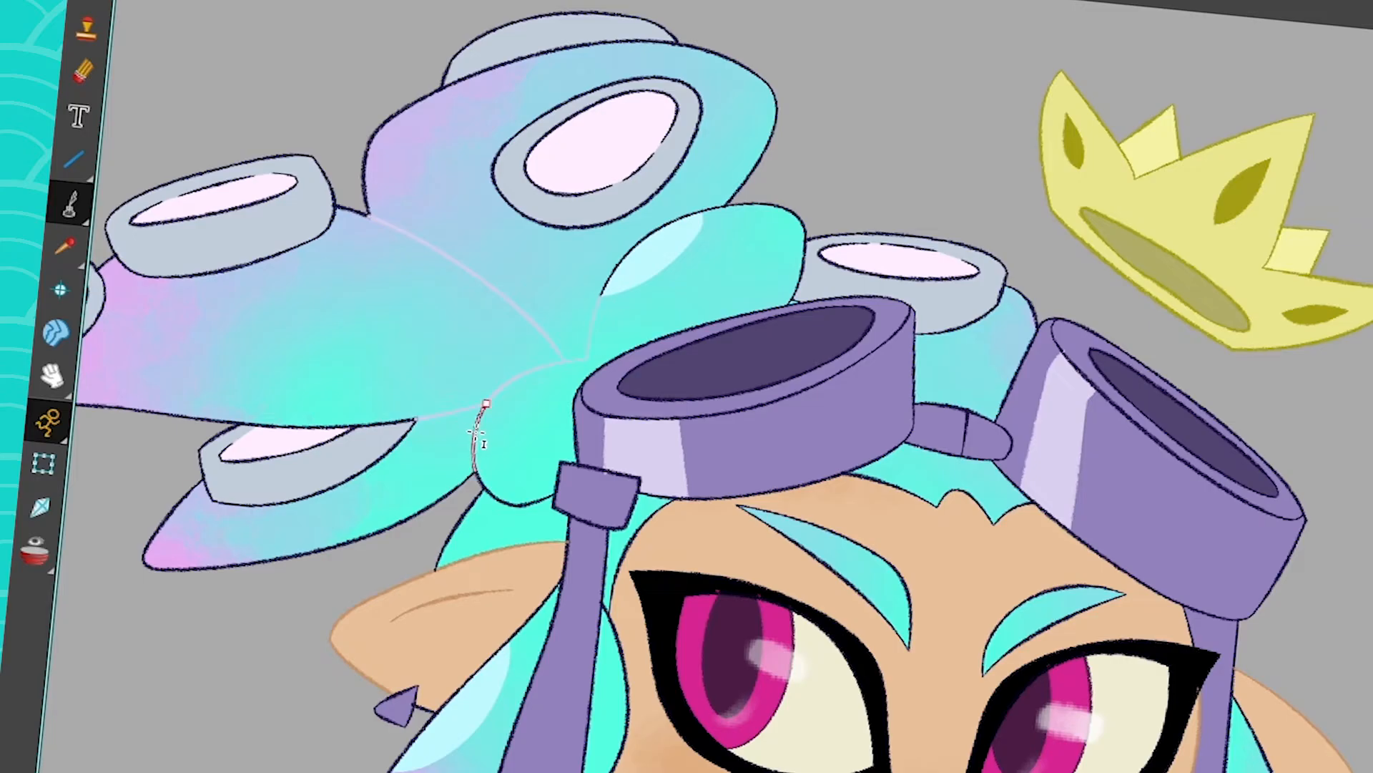
left_click(476, 434)
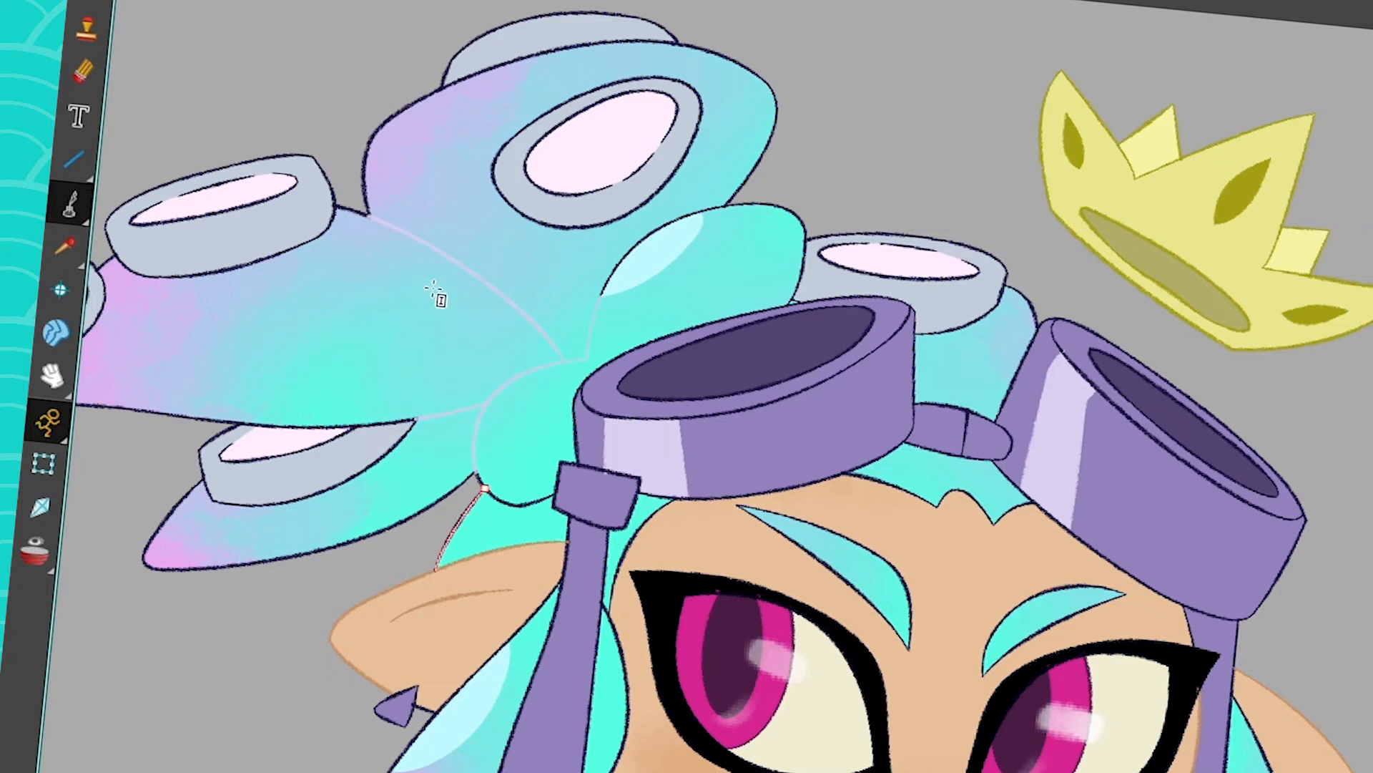
Undo the ink recolouring of the hair outline segments.
key("ctrl+z")
key("ctrl+z")
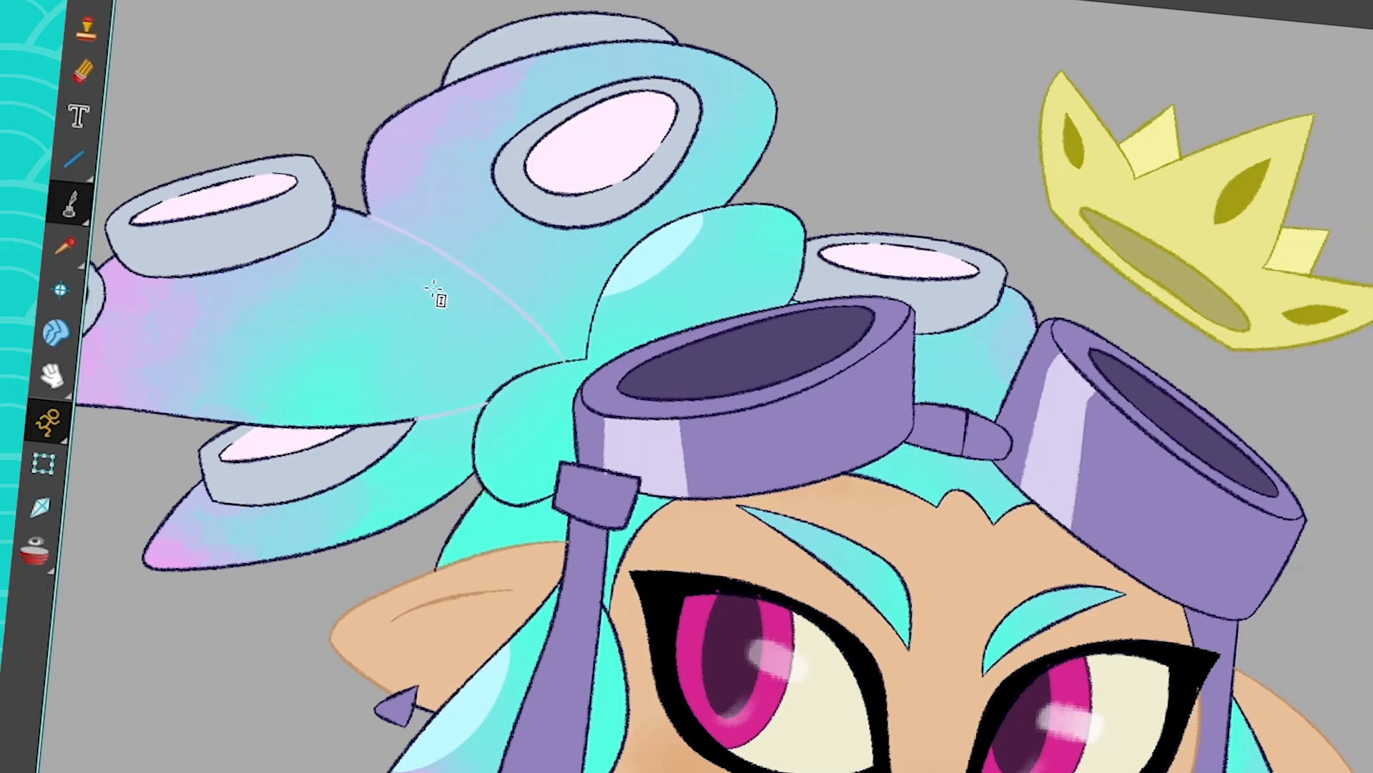
key("ctrl+z")
key("ctrl+z")
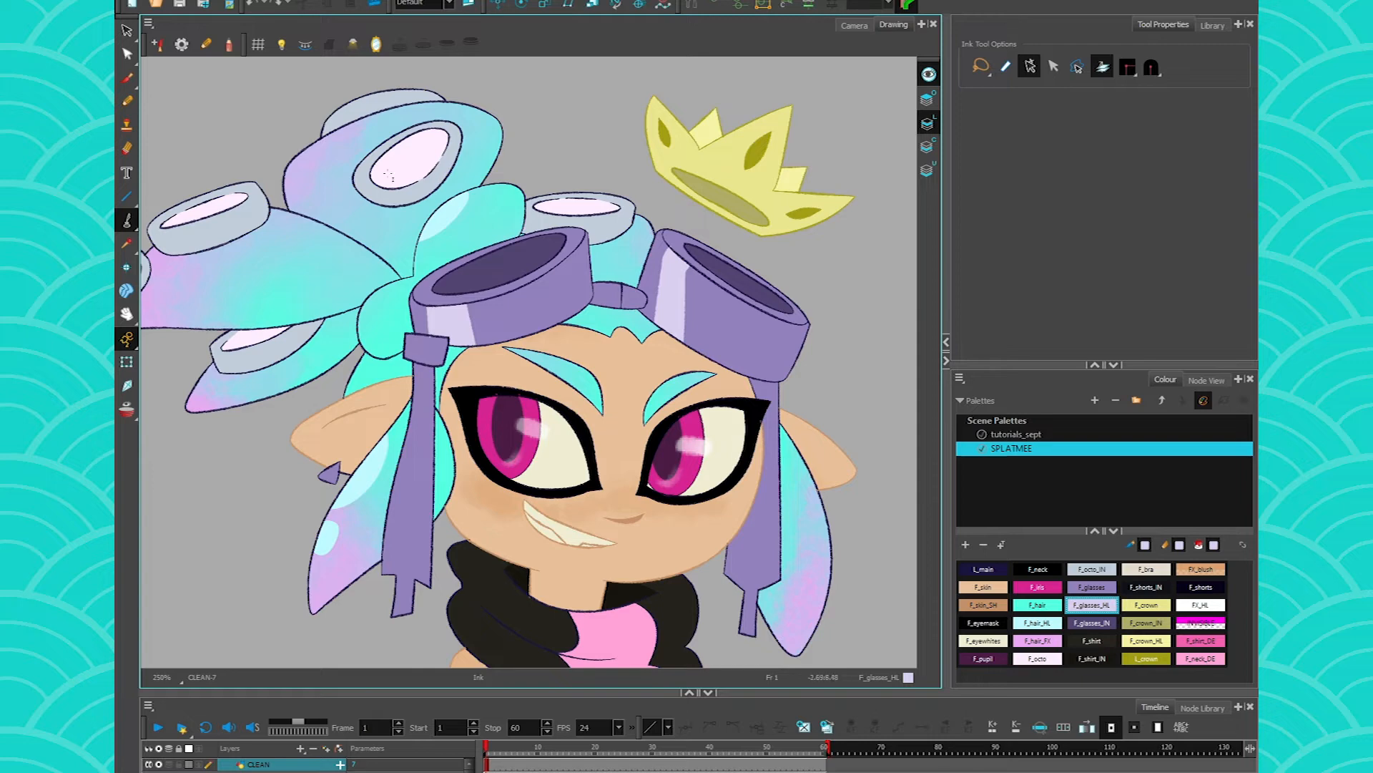
Ink the invisible strokes around the pale hair highlights with the dark L_main colour.
left_click(438, 222)
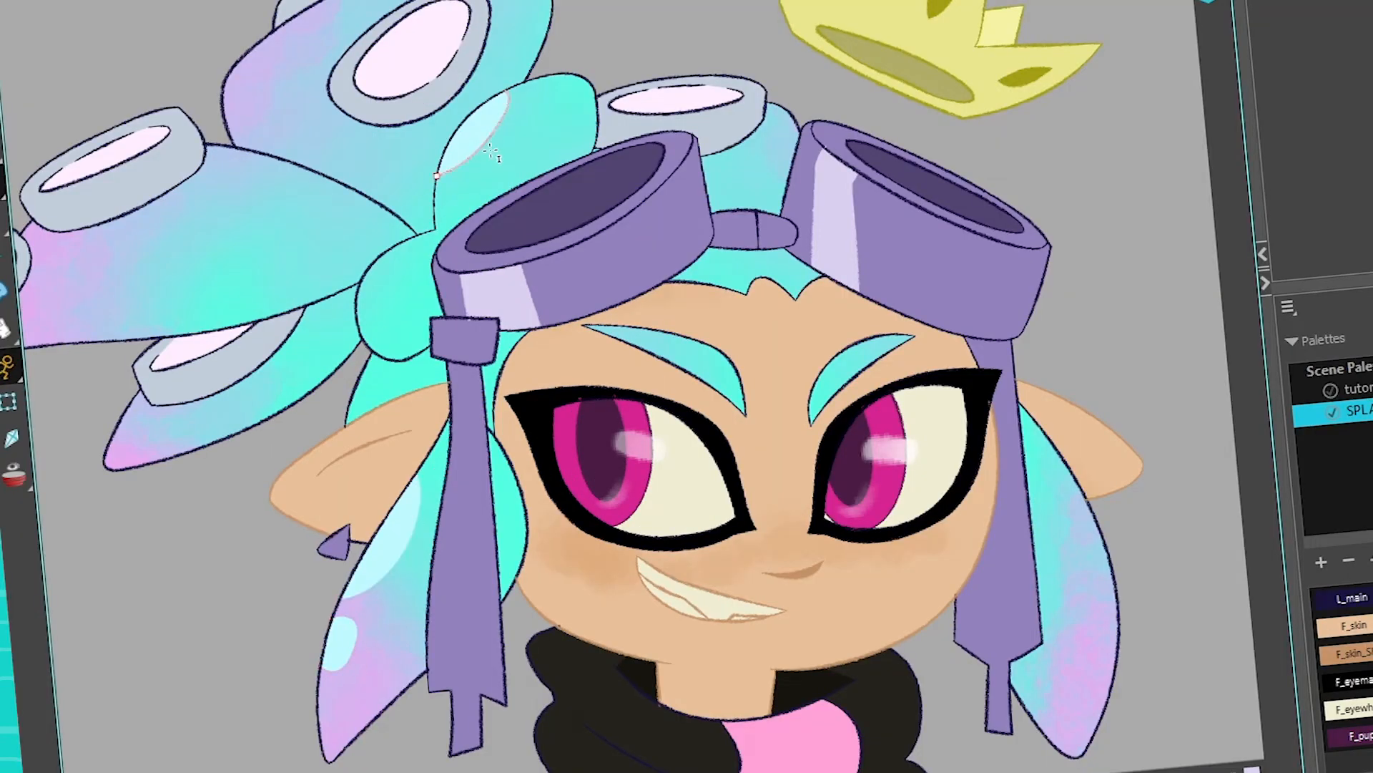
left_click(347, 651)
left_click(1253, 769)
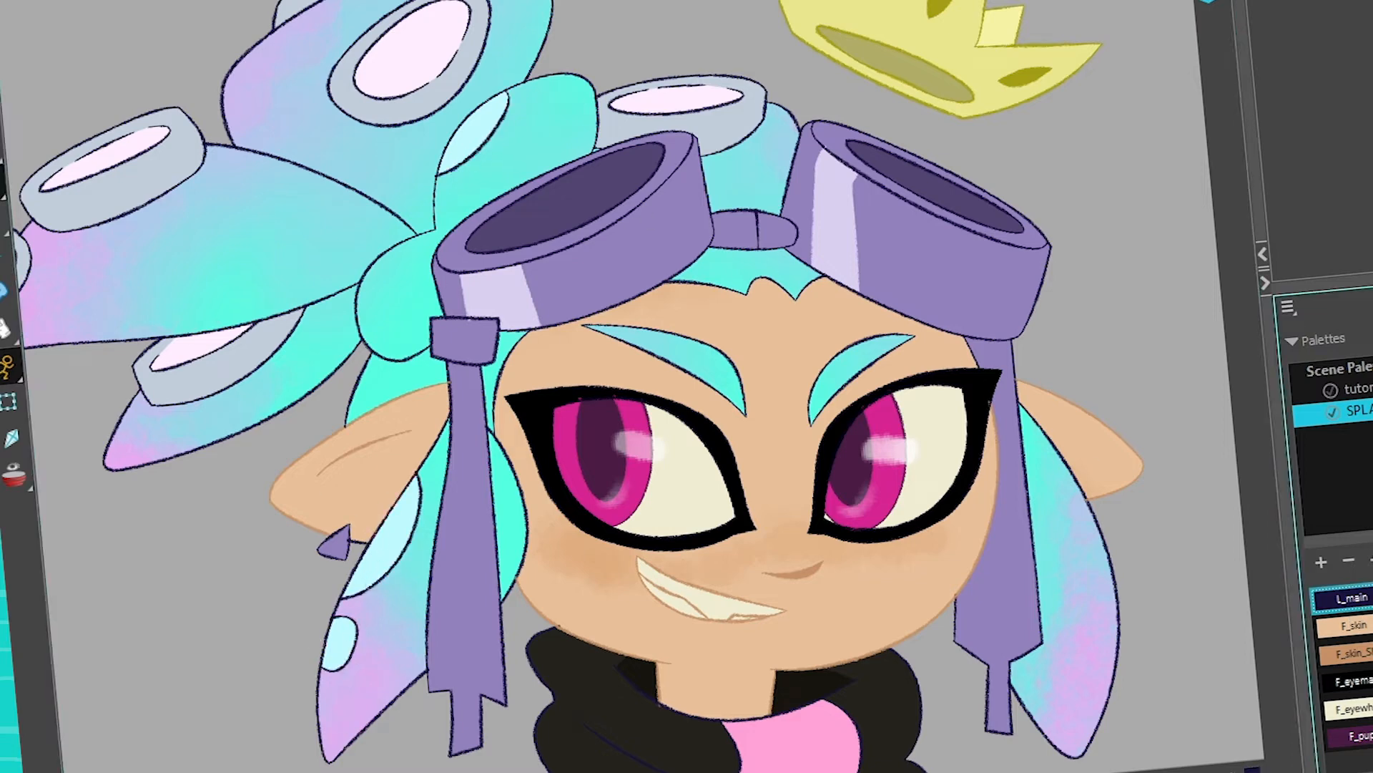
Remove the dark inked outlines from the three pale hair highlights.
left_click(483, 165)
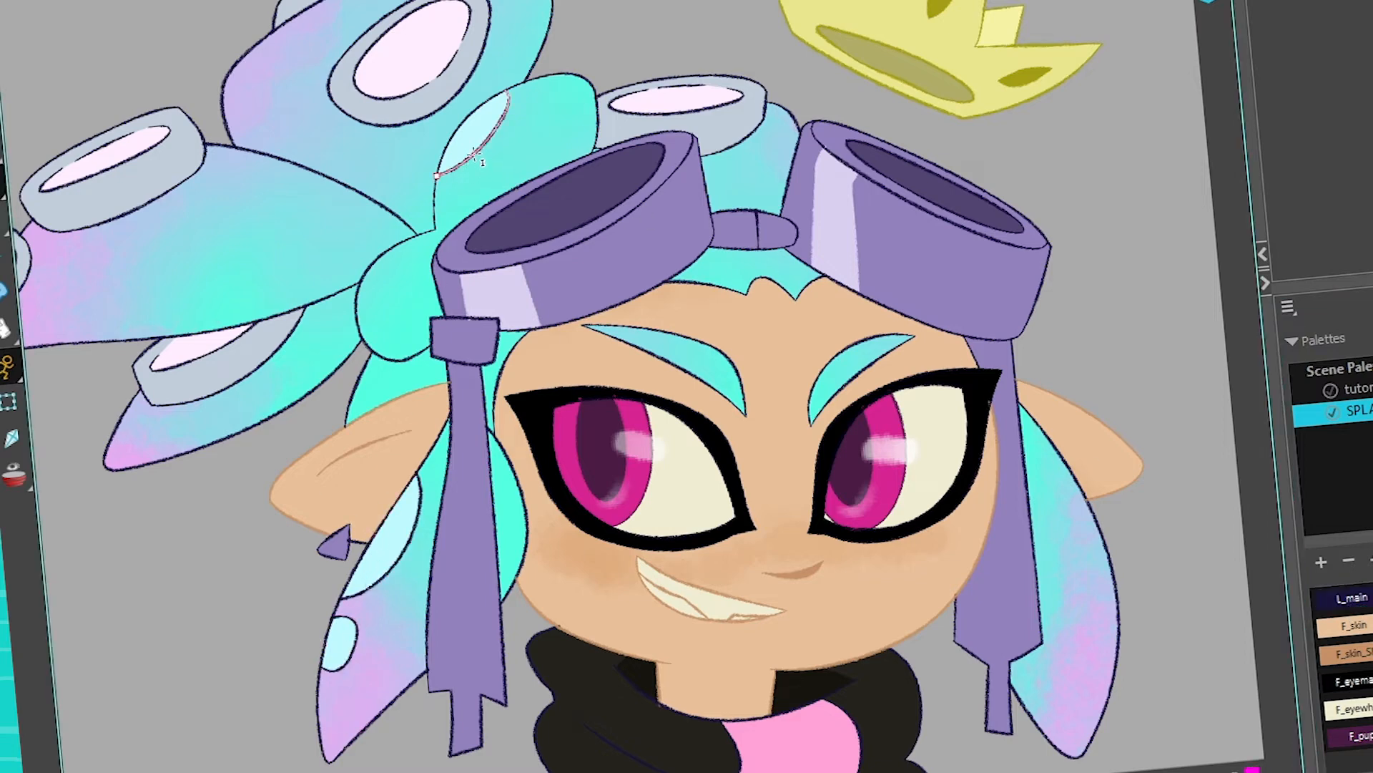
key("Delete")
left_click(396, 550)
key("Delete")
left_click(343, 647)
key("Delete")
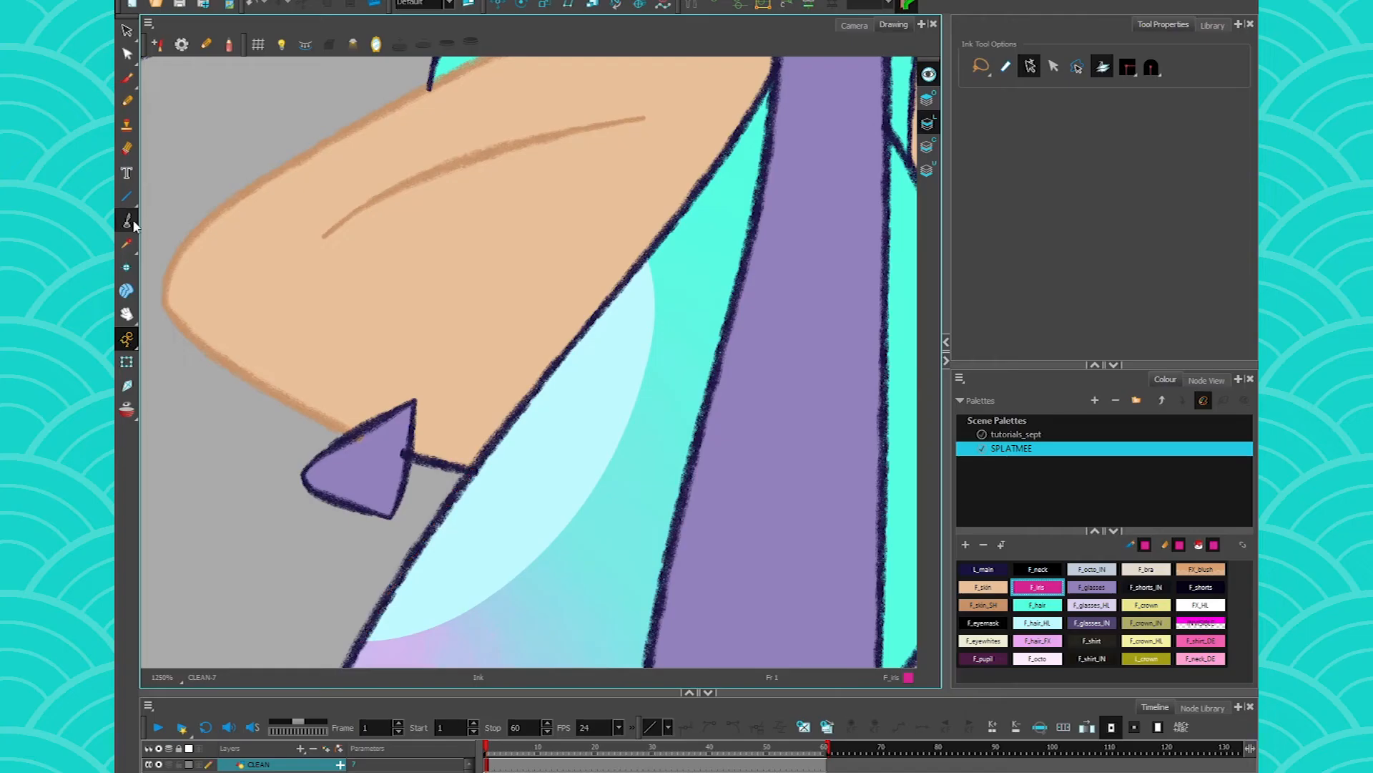
left_click(626, 425)
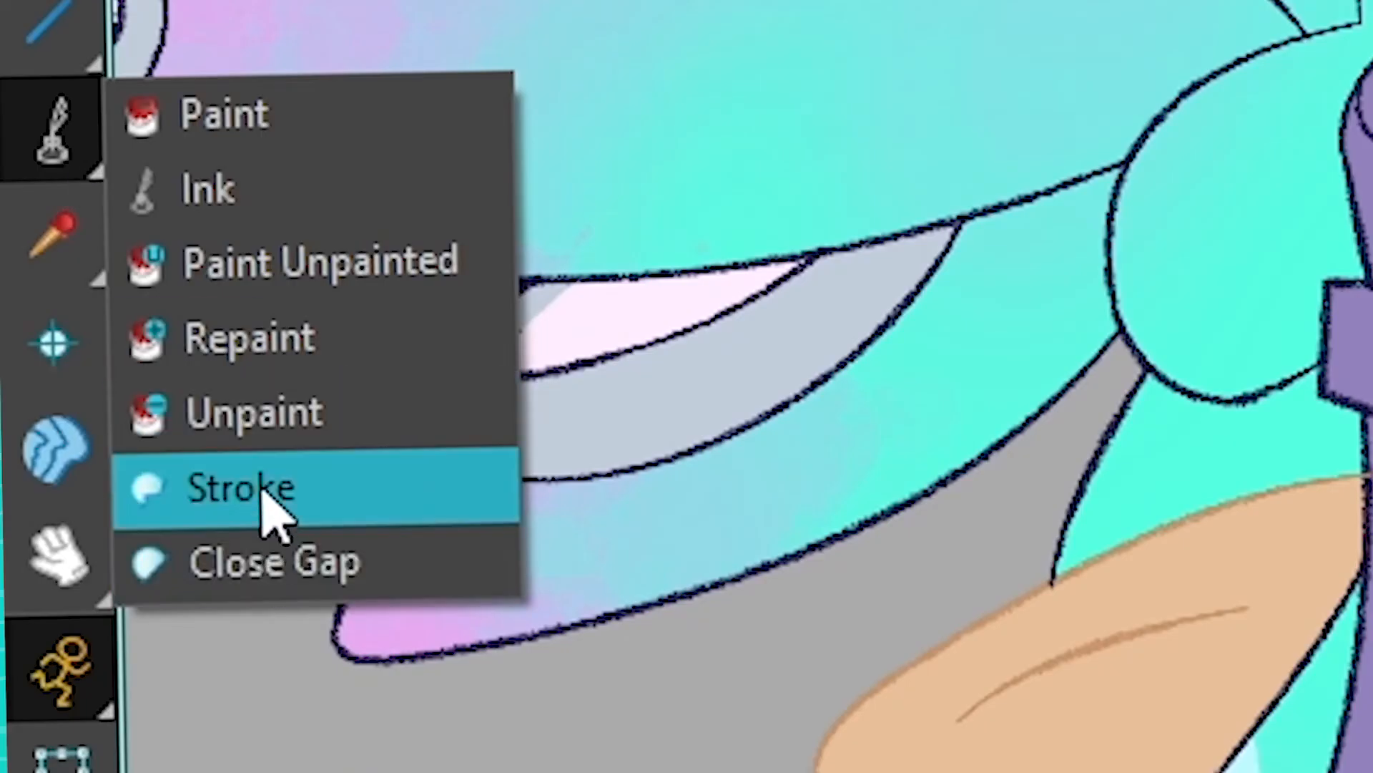
left_click(260, 592)
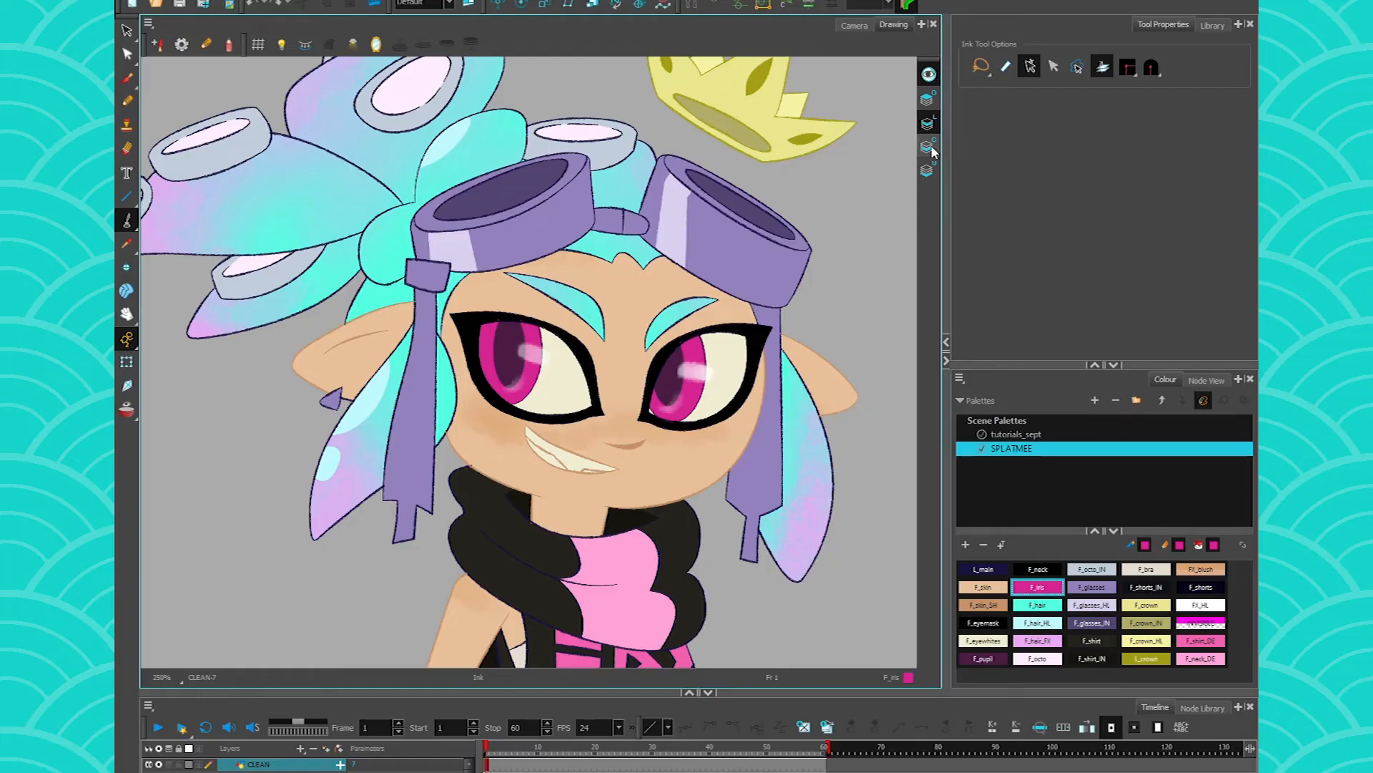
Show only the Line Art layer and draw two magenta Medium Tapered straight lines beside the head, leaving a gap between them.
left_click(923, 84)
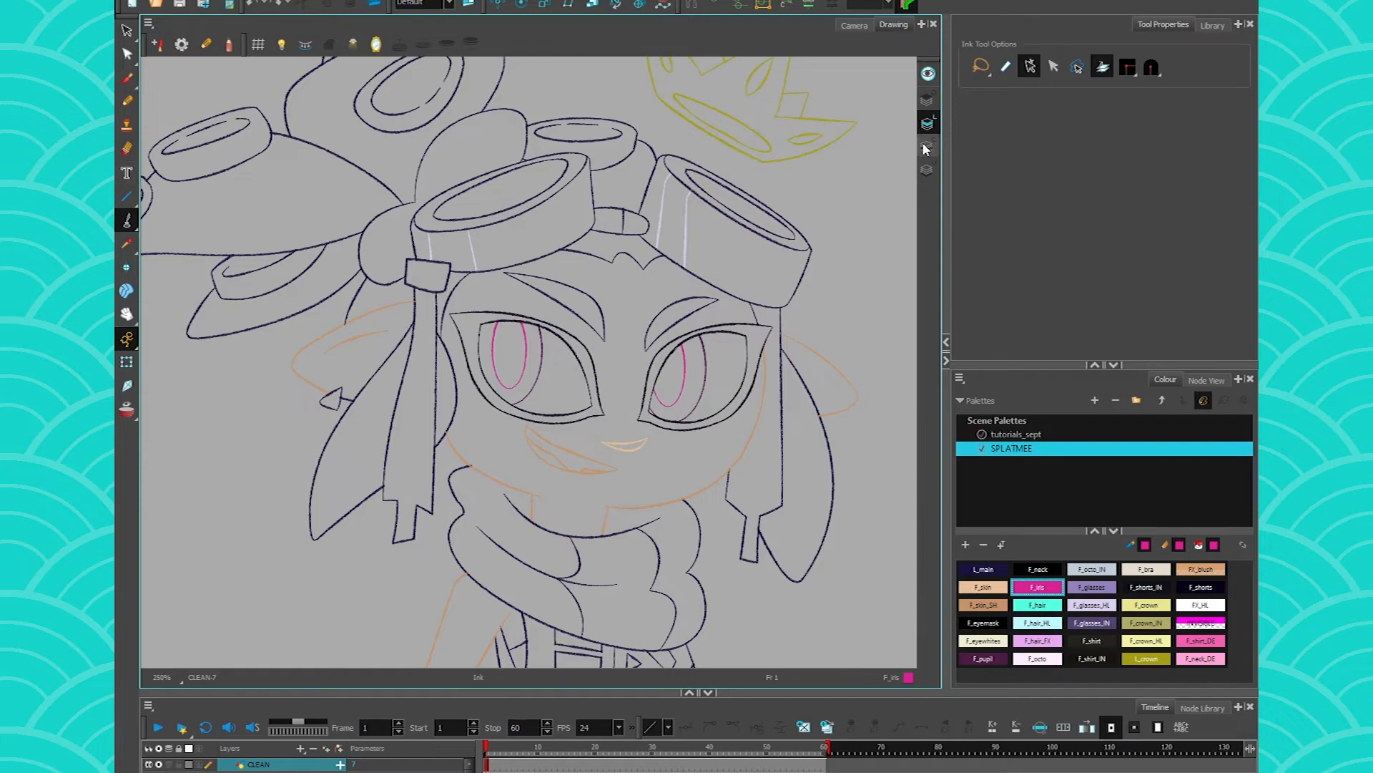
left_click_drag(777, 302, 547, 337)
left_click(131, 198)
left_click_drag(687, 161, 697, 245)
left_click_drag(752, 330, 842, 610)
key("ctrl+a")
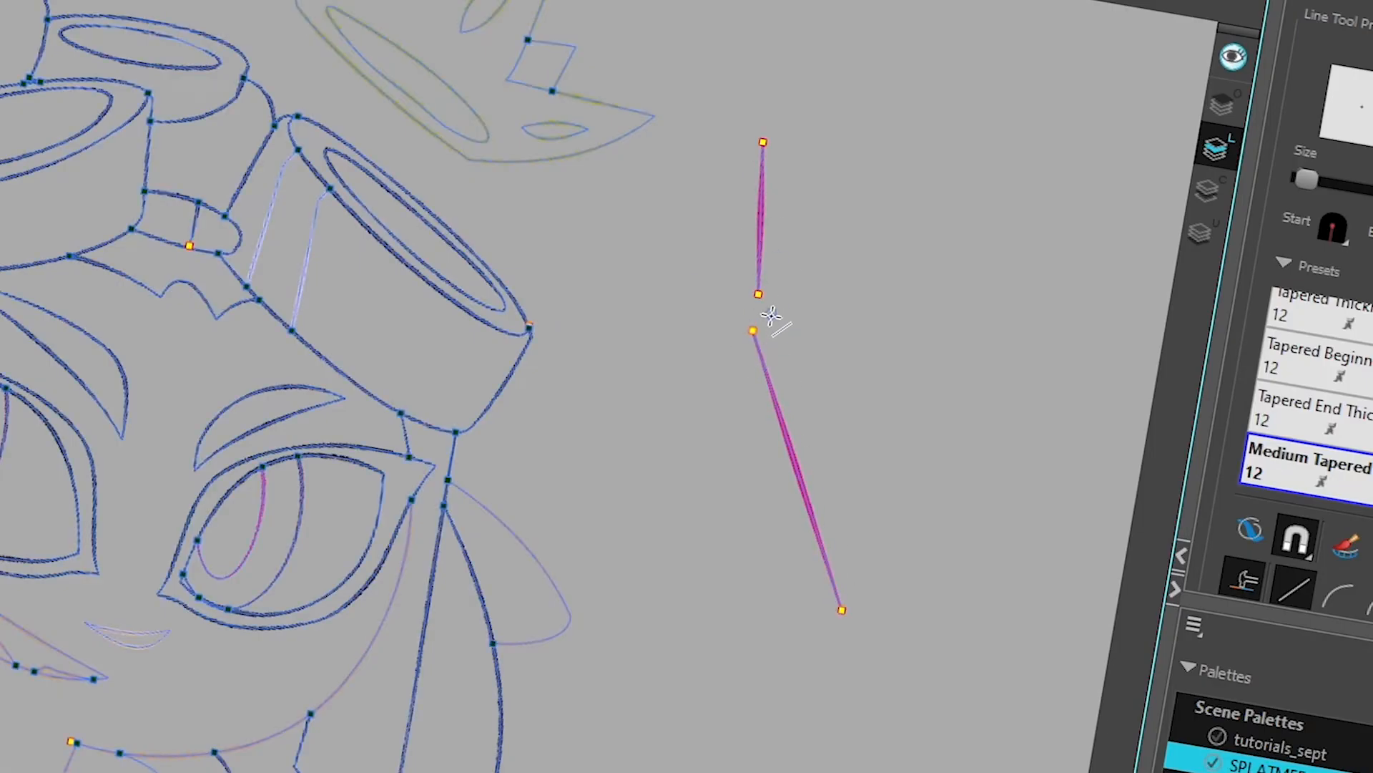
scroll(770, 311, "up", 5)
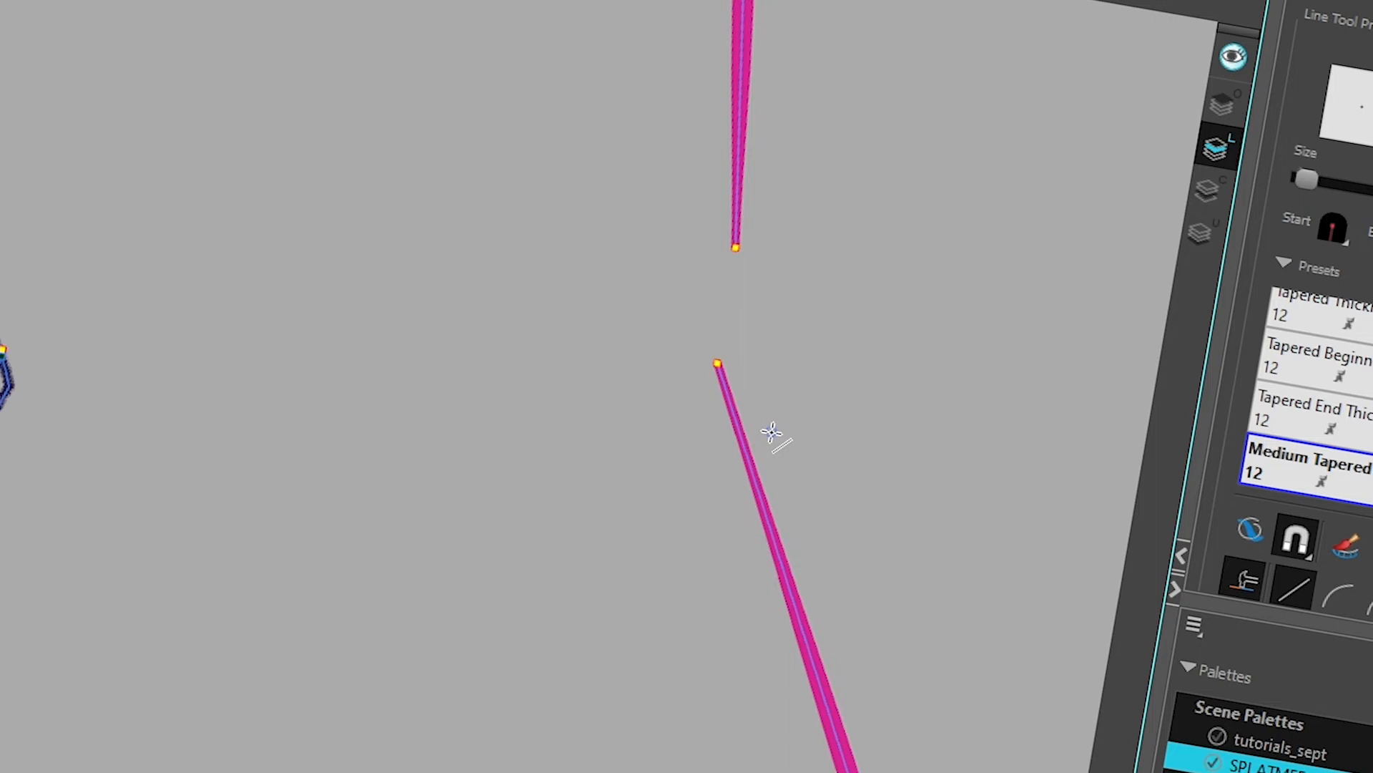
Create invisible strokes on the Colour Art layer from the line art and show the strokes.
left_click(1209, 190)
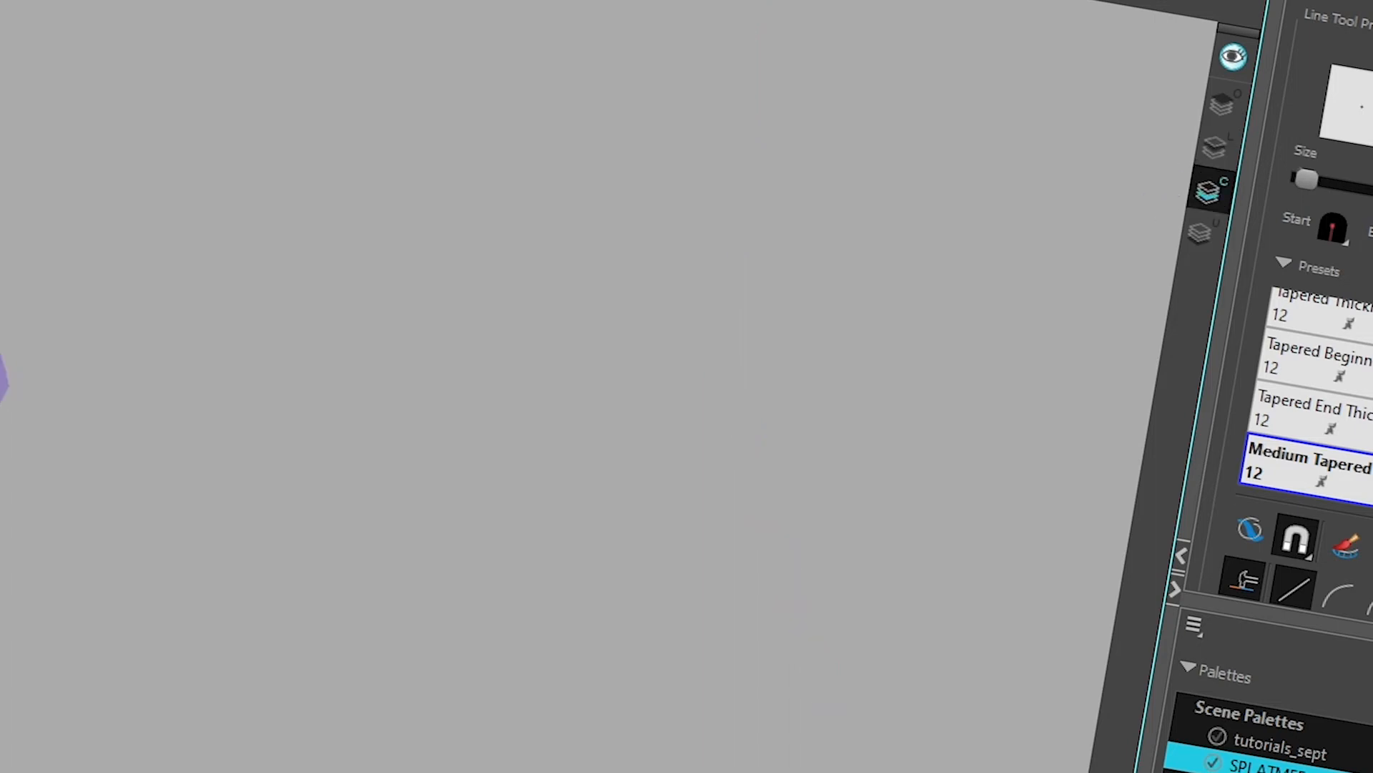
key("alt+s")
key("l")
key("ctrl+a")
key("l")
key("k")
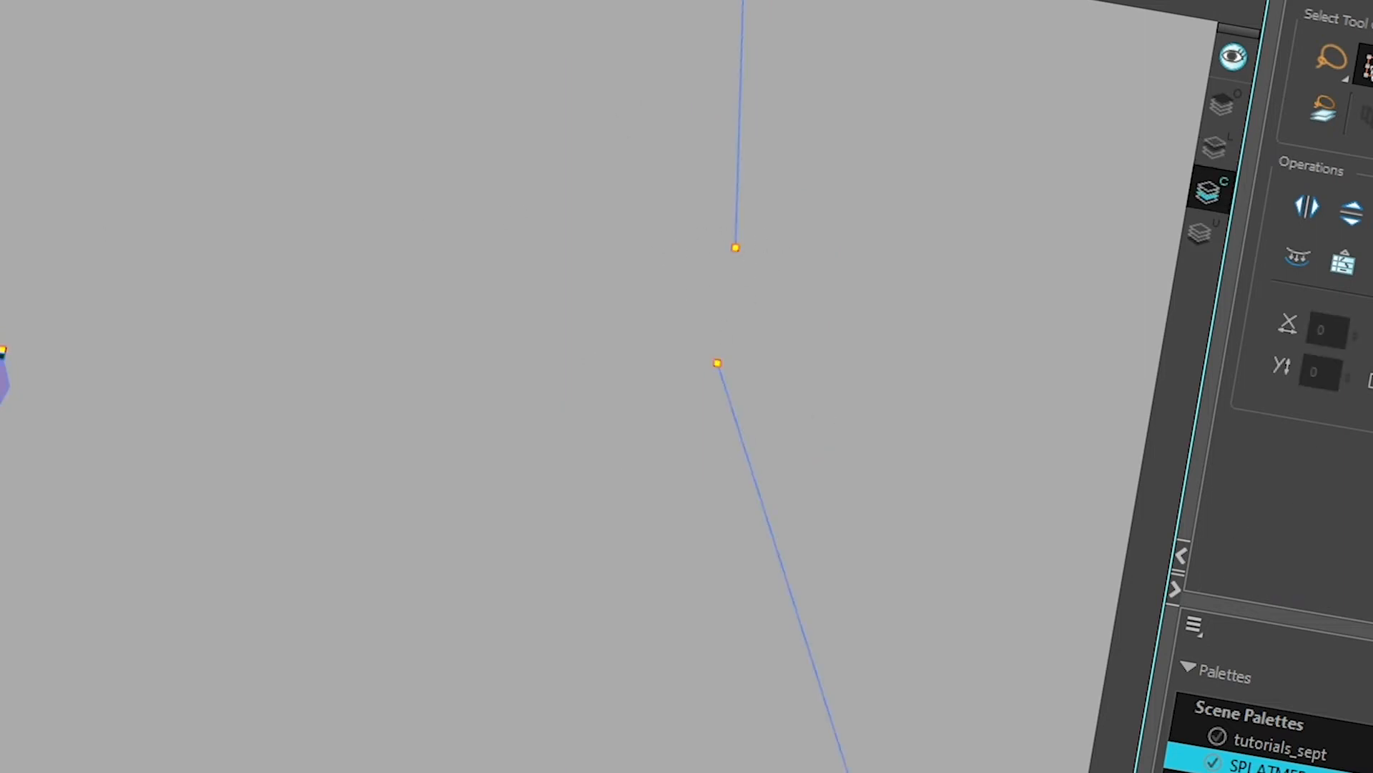
Bridge the gap between the two lines' open ends with the Close Gap tool.
key("alt+i")
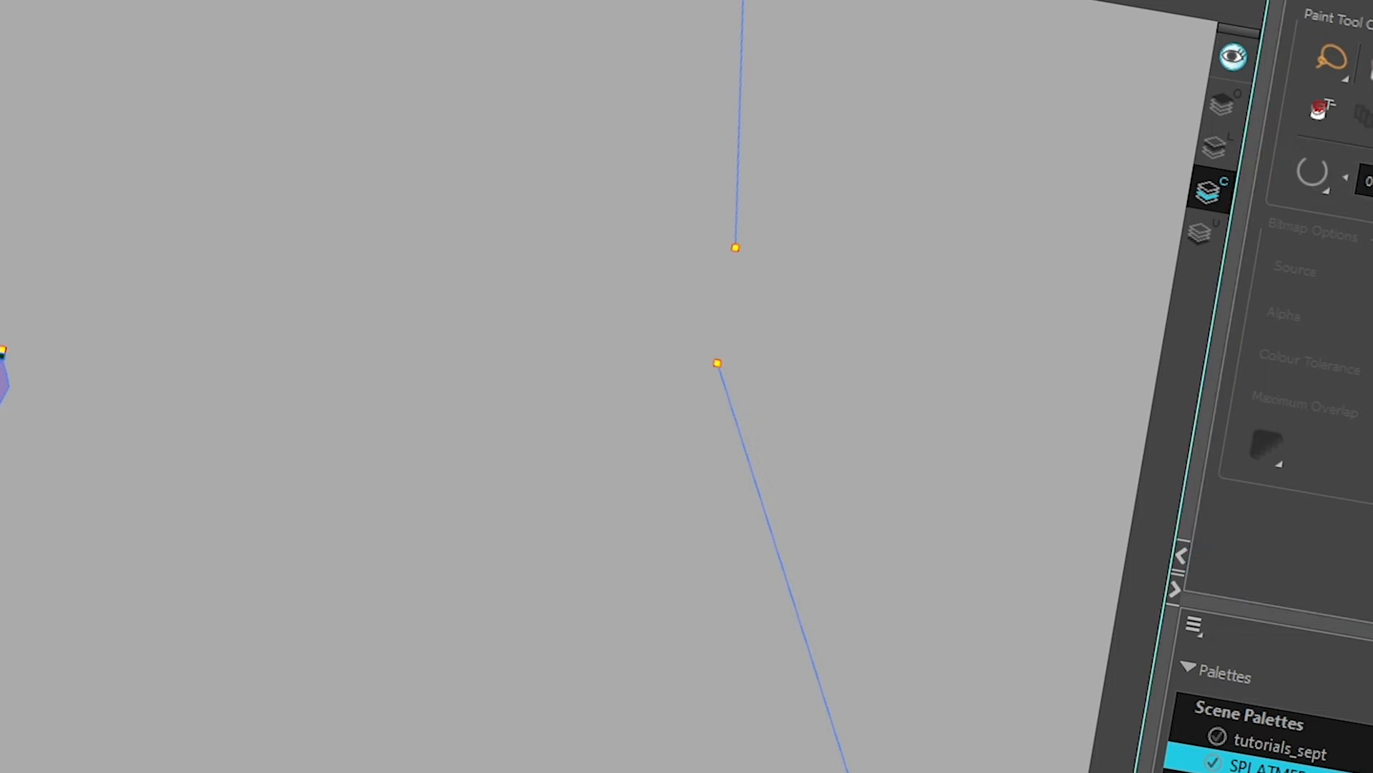
key("alt+c")
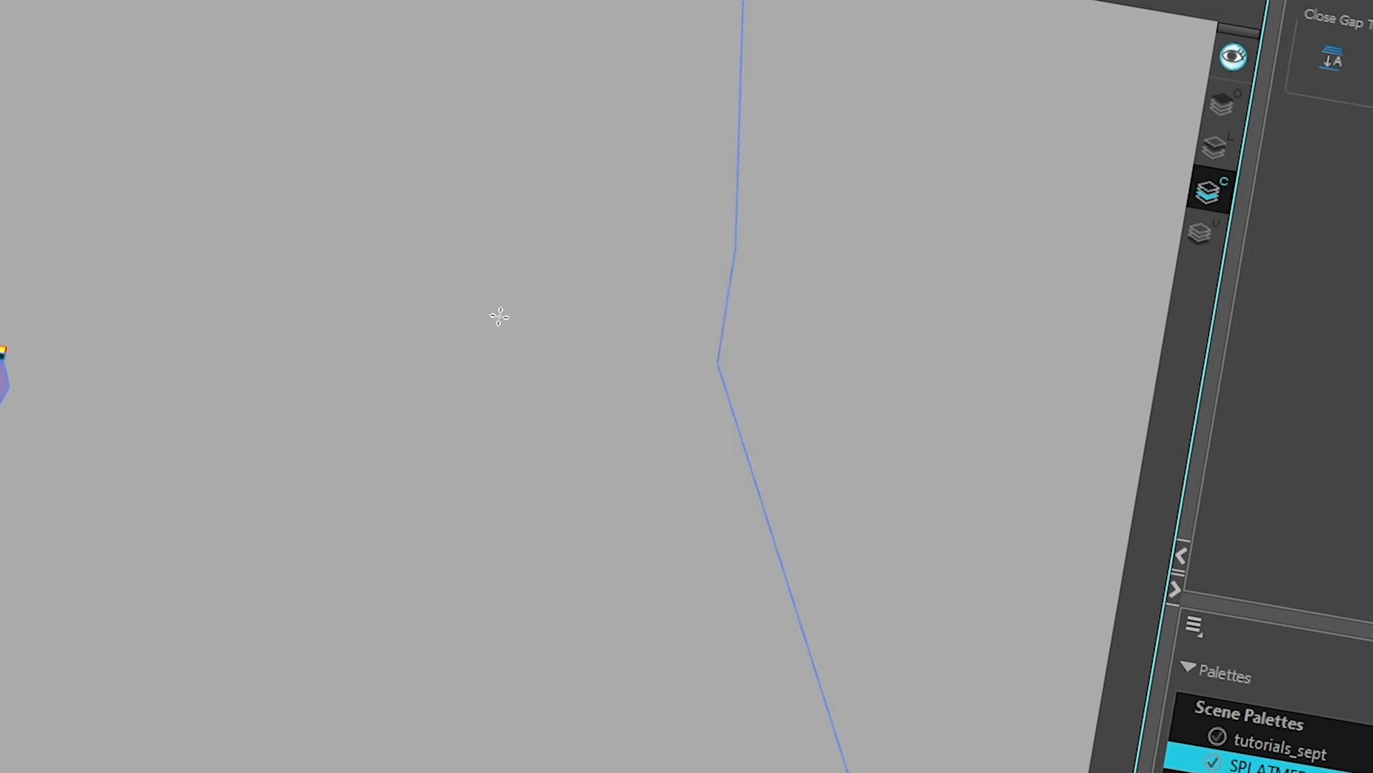
Draw trial freehand strokes around the gap with the Stroke tool, including an S-curve crossing both lines, and undo each one.
key("alt+v")
mouse_move(594, 82)
left_mouse_down()
mouse_move(618, 67)
mouse_move(858, 270)
mouse_move(592, 403)
mouse_move(839, 391)
left_mouse_up()
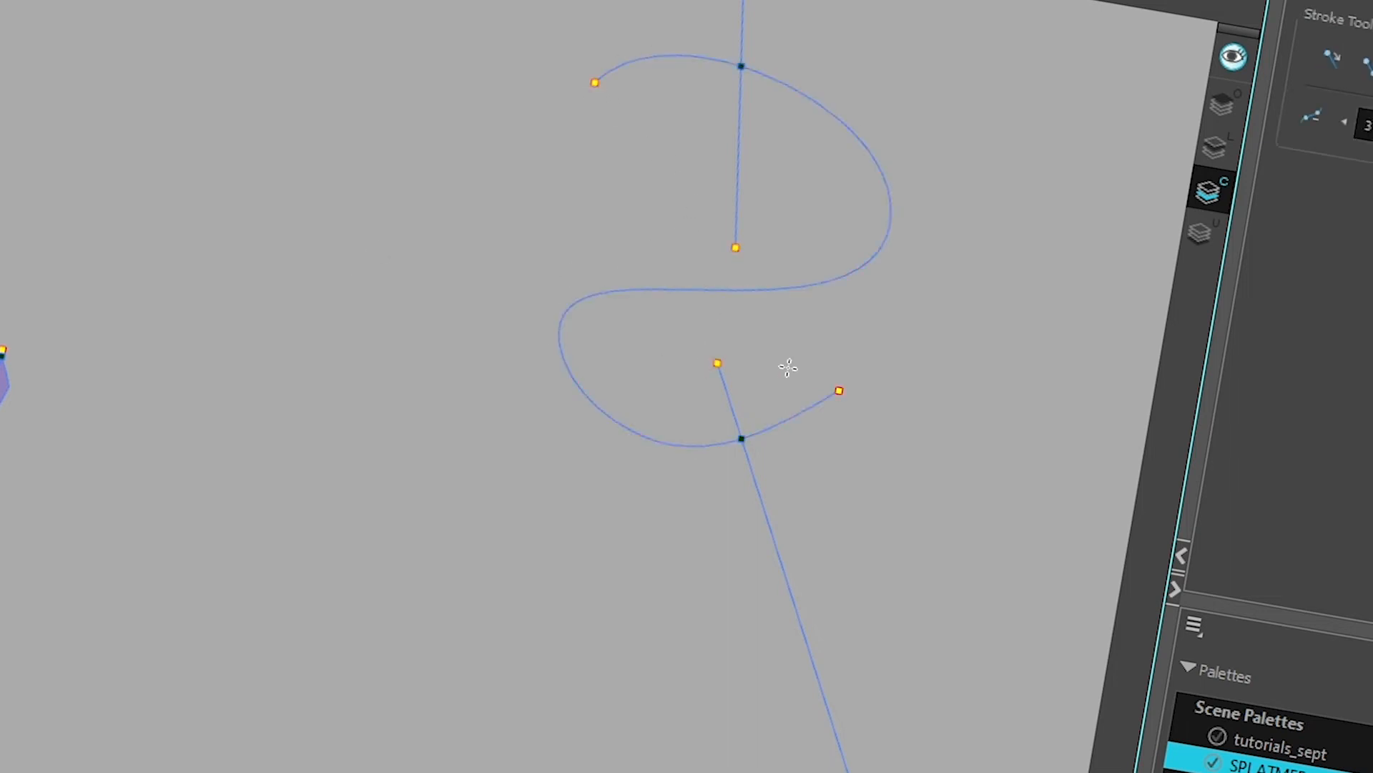
key("ctrl+z")
mouse_move(673, 226)
left_mouse_down()
mouse_move(689, 149)
mouse_move(605, 489)
left_mouse_up()
key("ctrl+z")
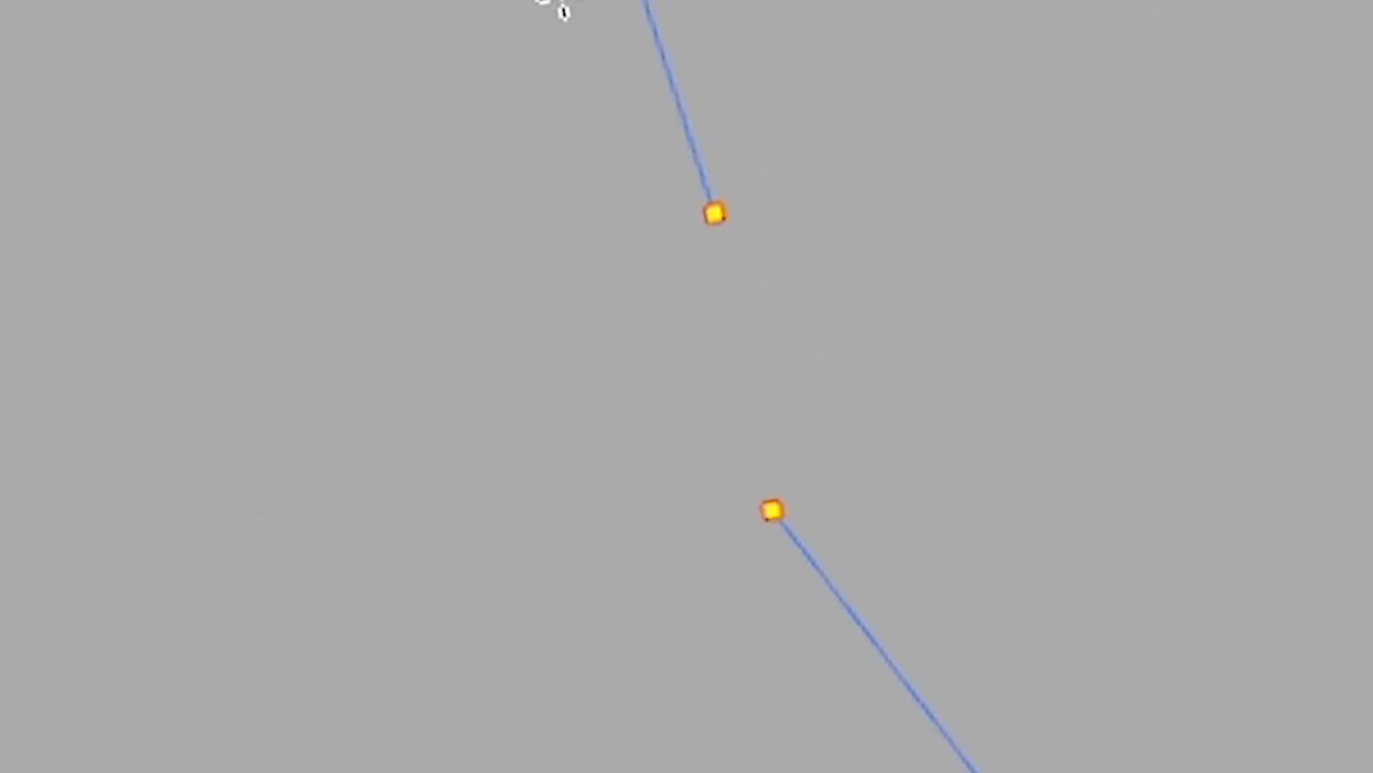
Connect the open ends of the two lines with the Stroke tool.
left_click(715, 213, "alt")
left_click(772, 511, "alt")
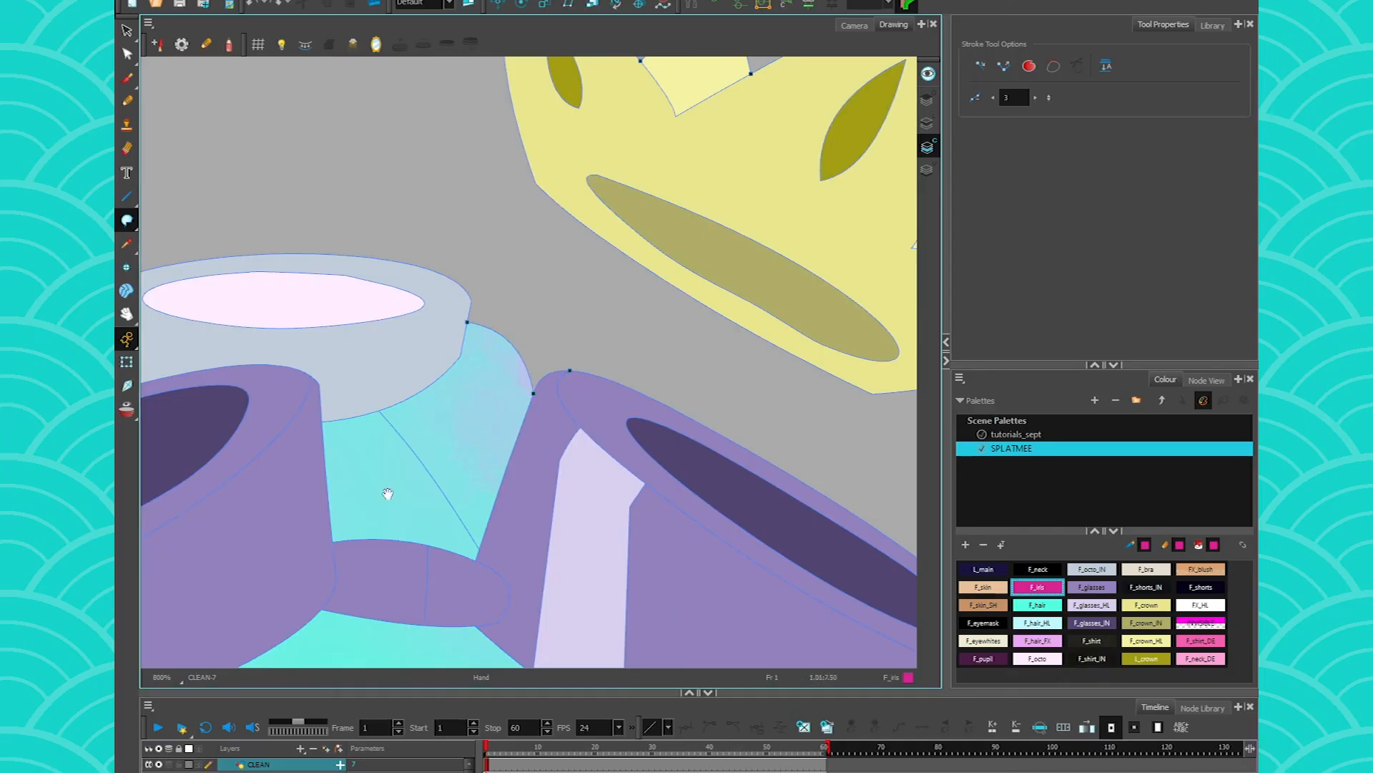
Draw a curved invisible stroke across the rounded tip of the turquoise hair shape and undo it.
mouse_move(386, 491)
left_mouse_down()
mouse_move(582, 551)
mouse_move(505, 525)
left_mouse_up()
mouse_move(558, 179)
left_mouse_down()
mouse_move(514, 250)
mouse_move(931, 165)
left_mouse_up()
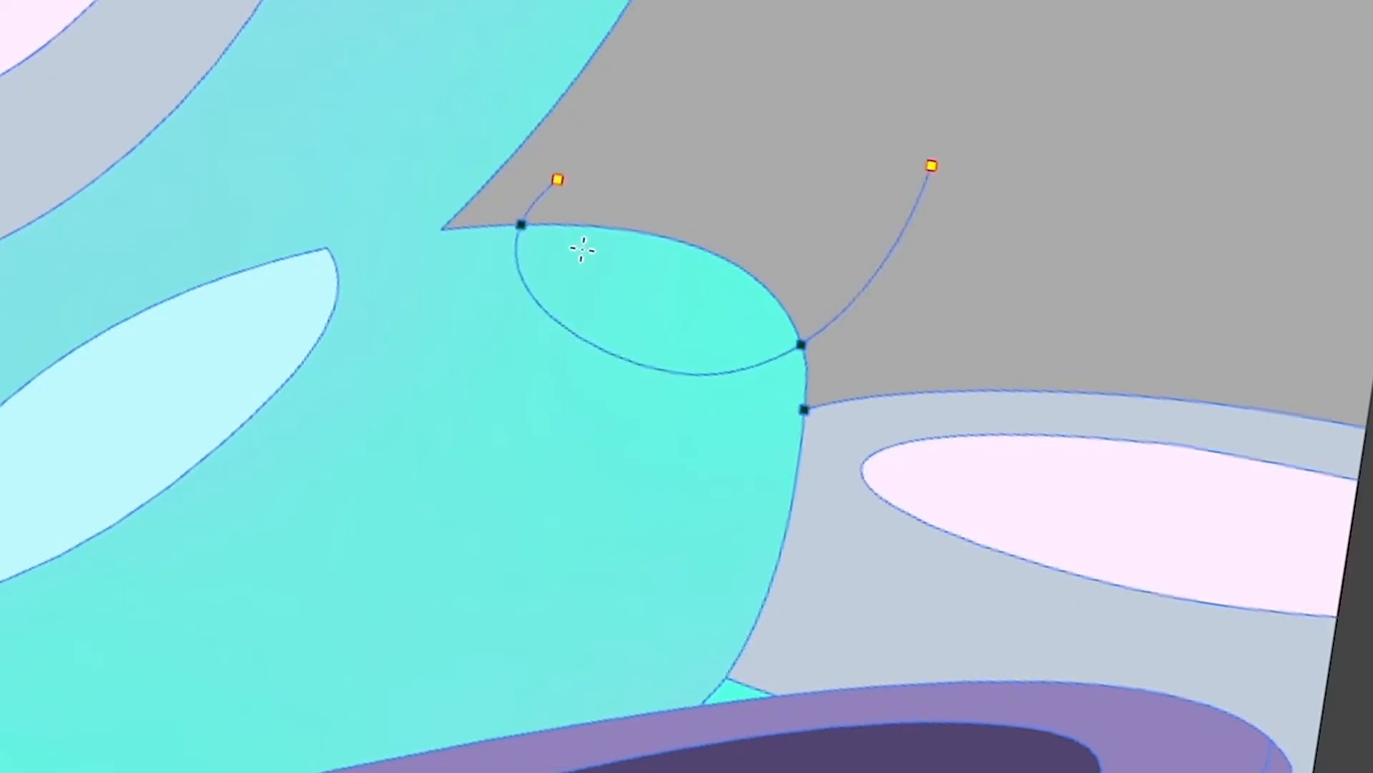
key("ctrl+z")
Switch to the Paint tool with Lasso selection in Paint mode and set its automatic gap closing to Close Large Gap.
left_click(127, 221)
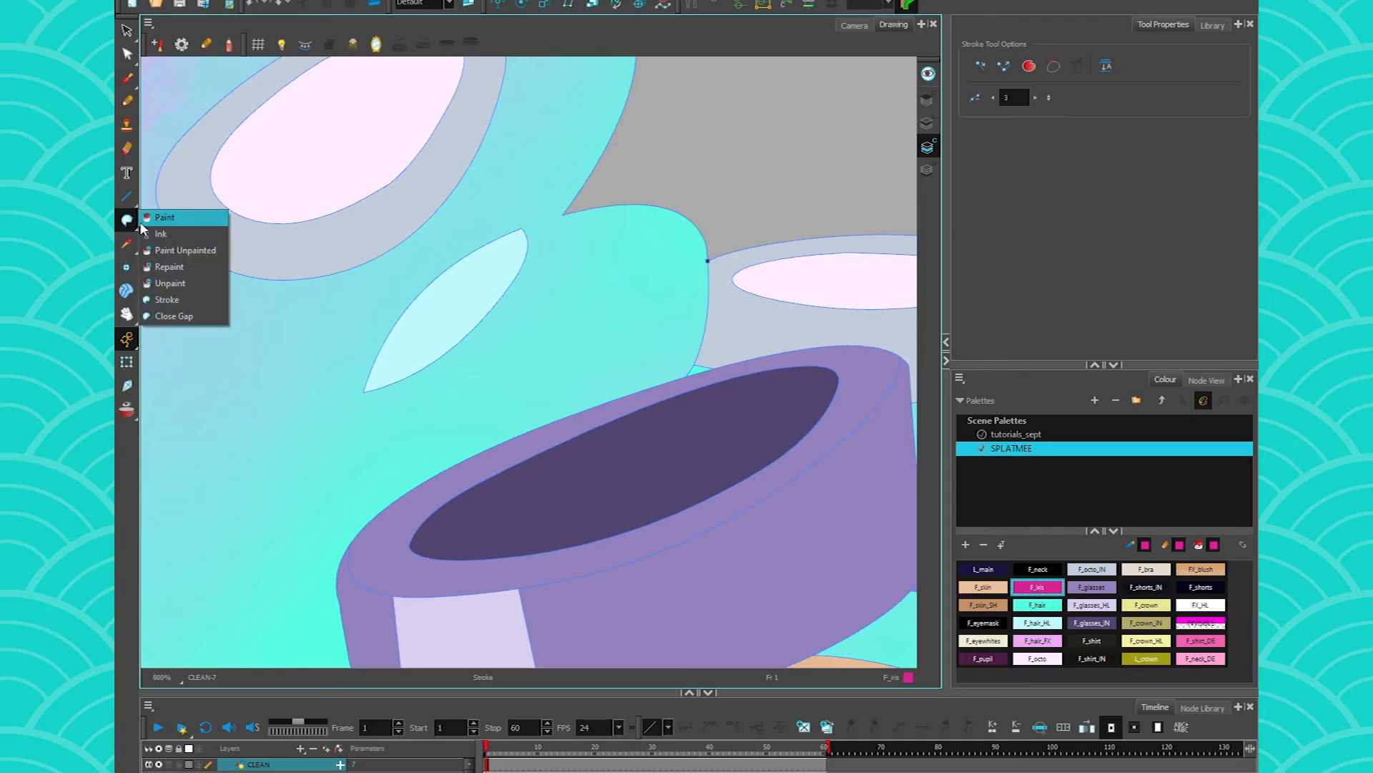
left_click(143, 221)
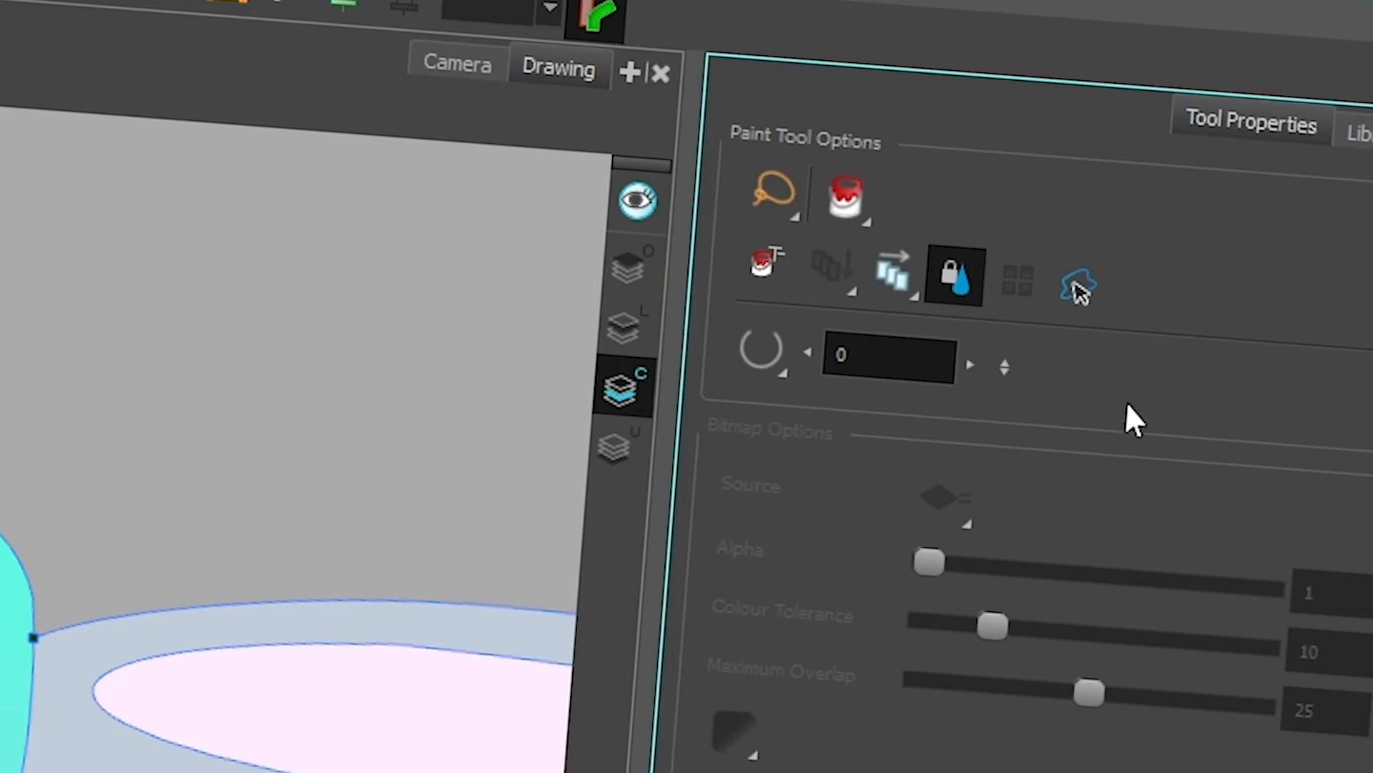
left_click(767, 207)
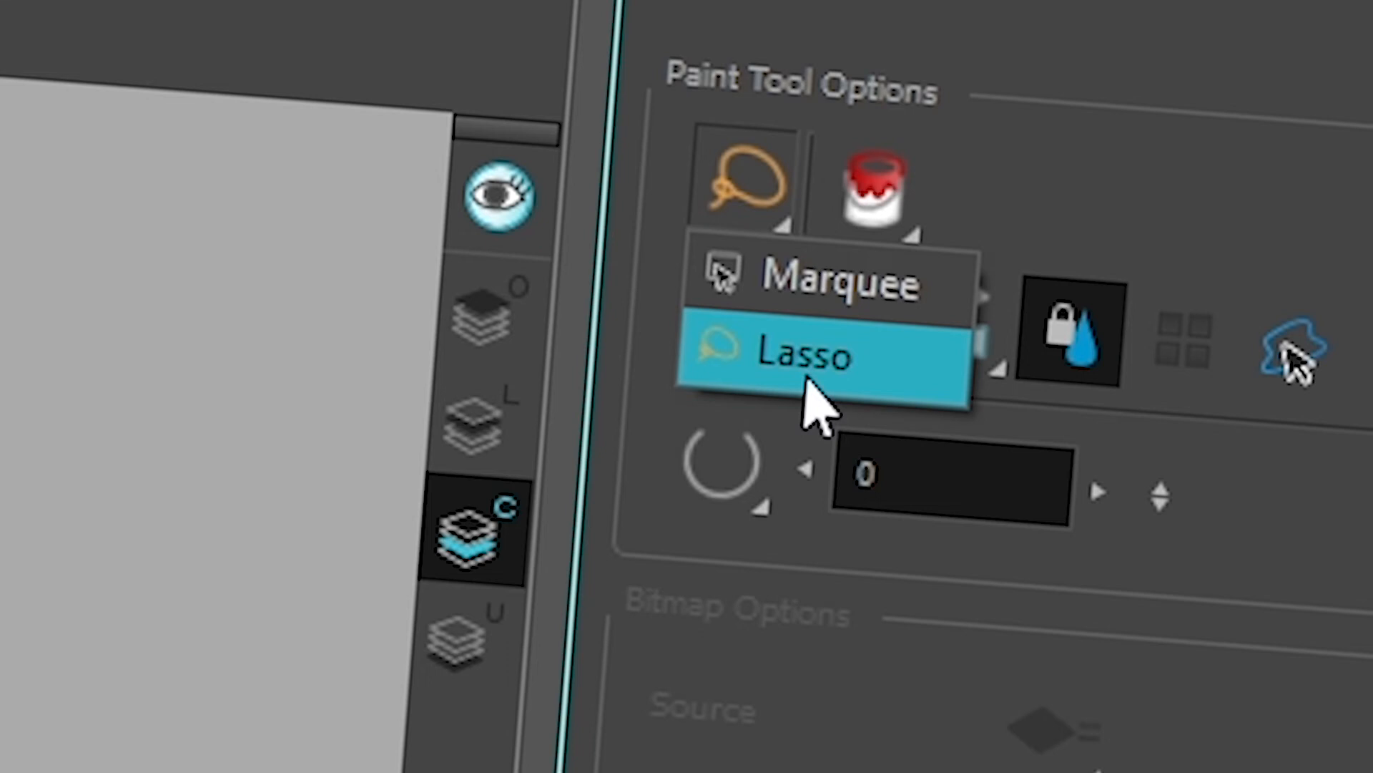
left_click(813, 379)
left_click(859, 208)
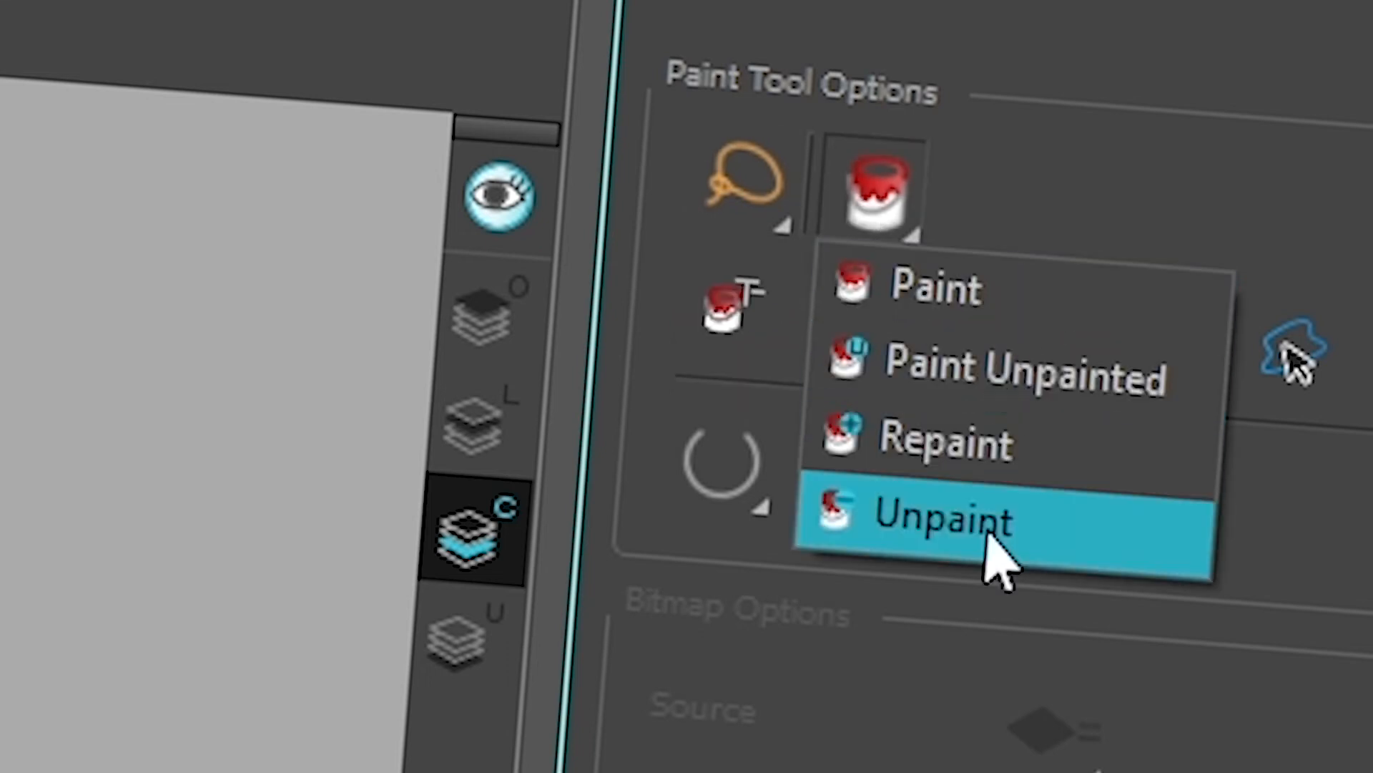
left_click(1012, 222)
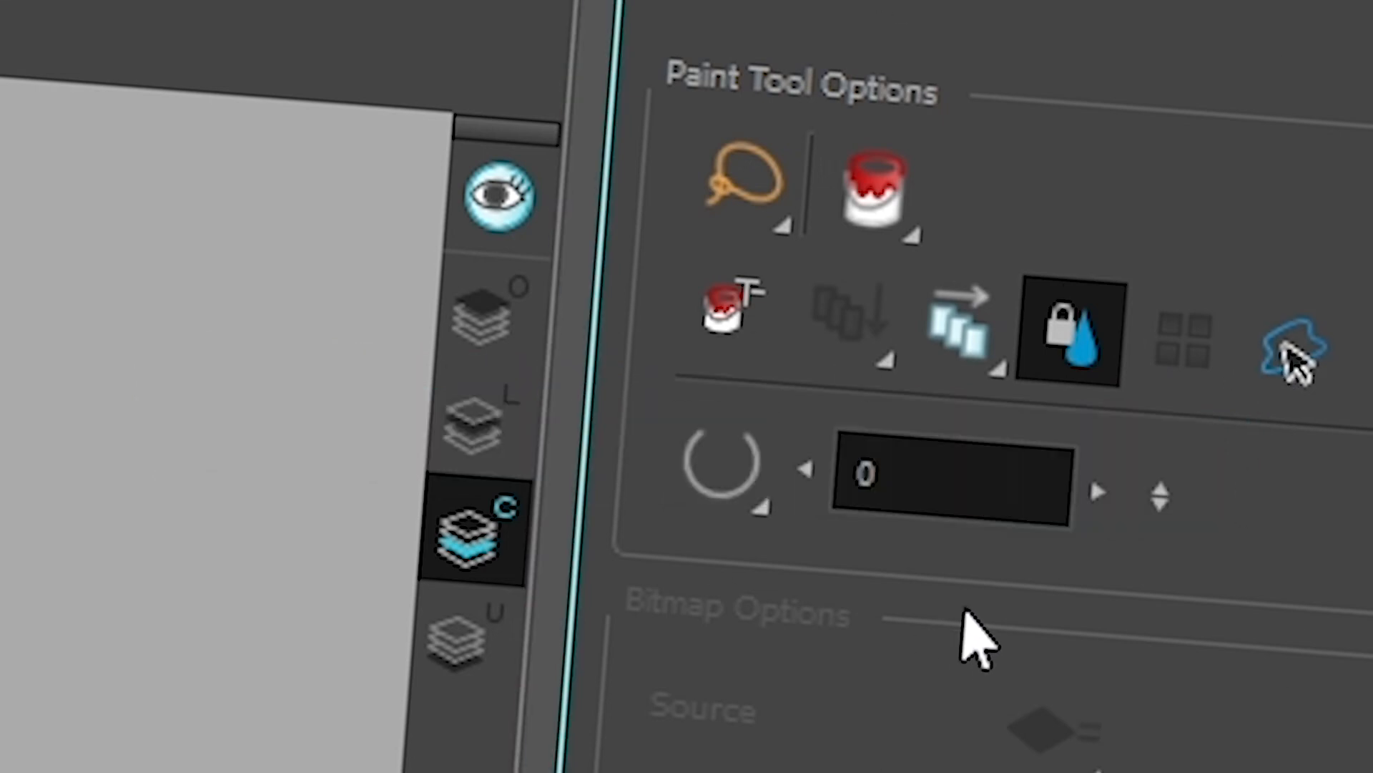
left_click(749, 484)
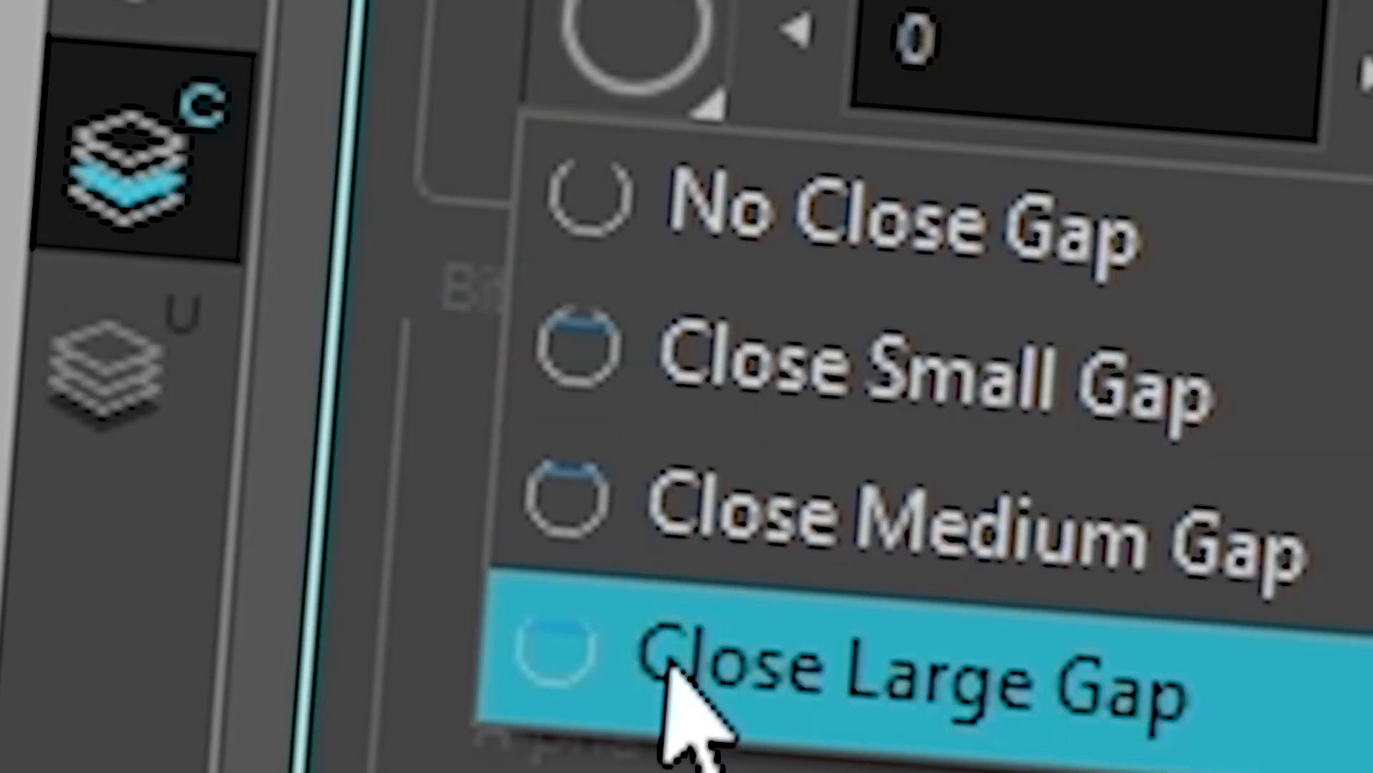
left_click(683, 704)
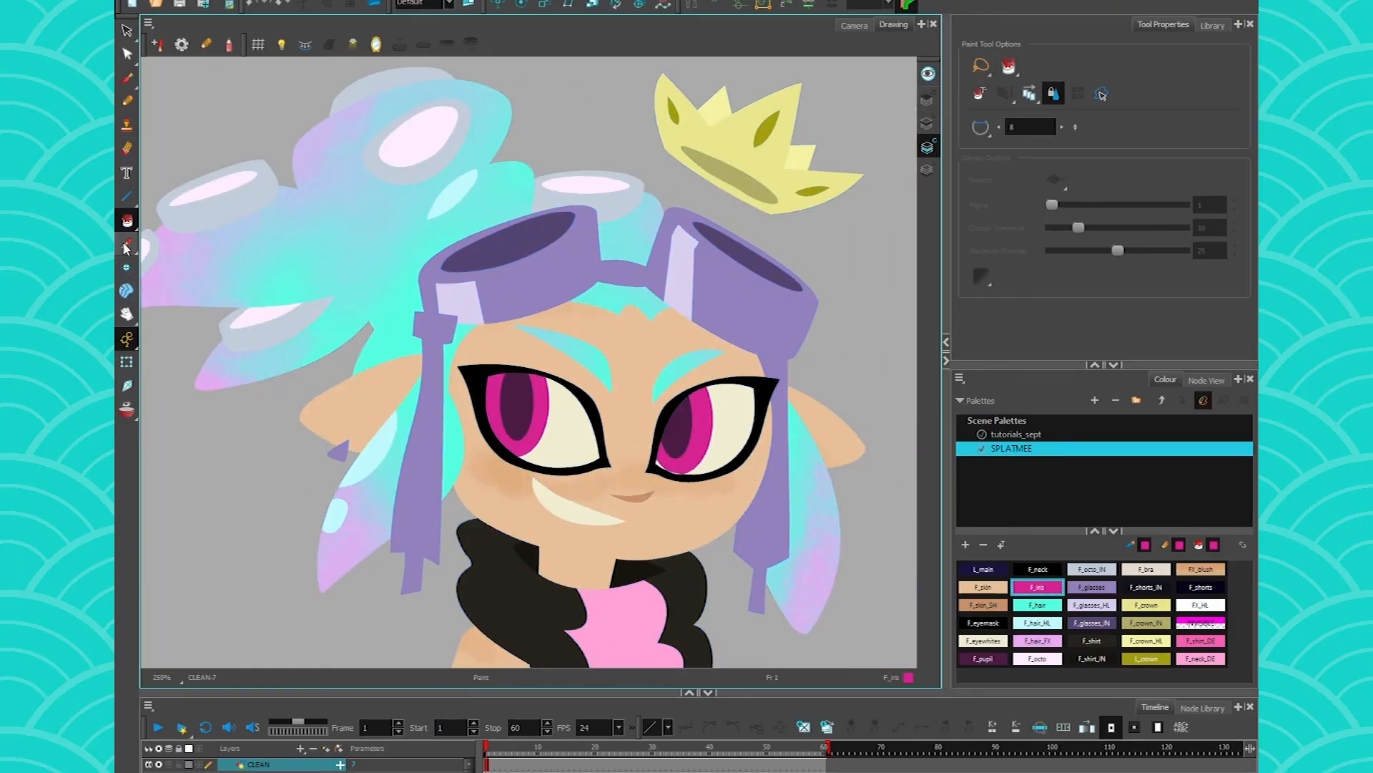
left_click(128, 221)
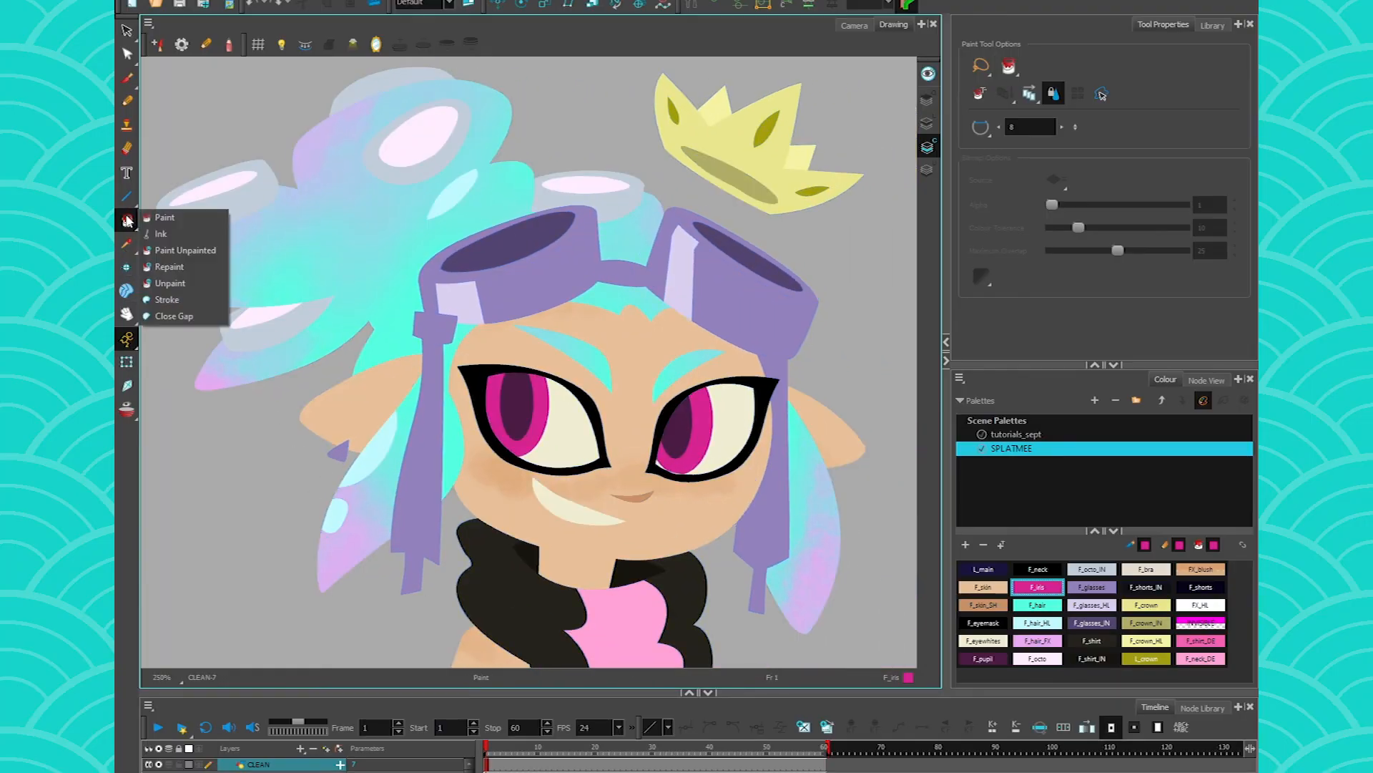
left_click(160, 221)
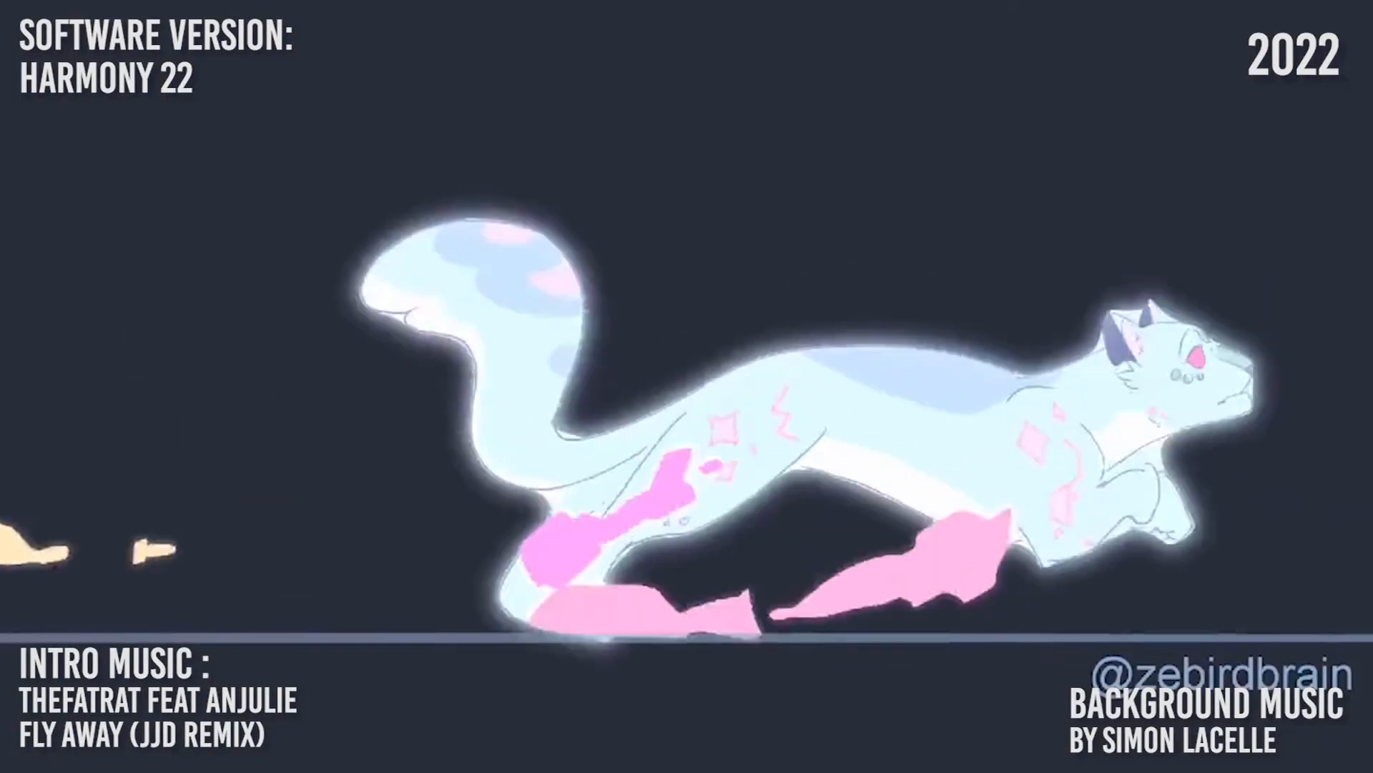